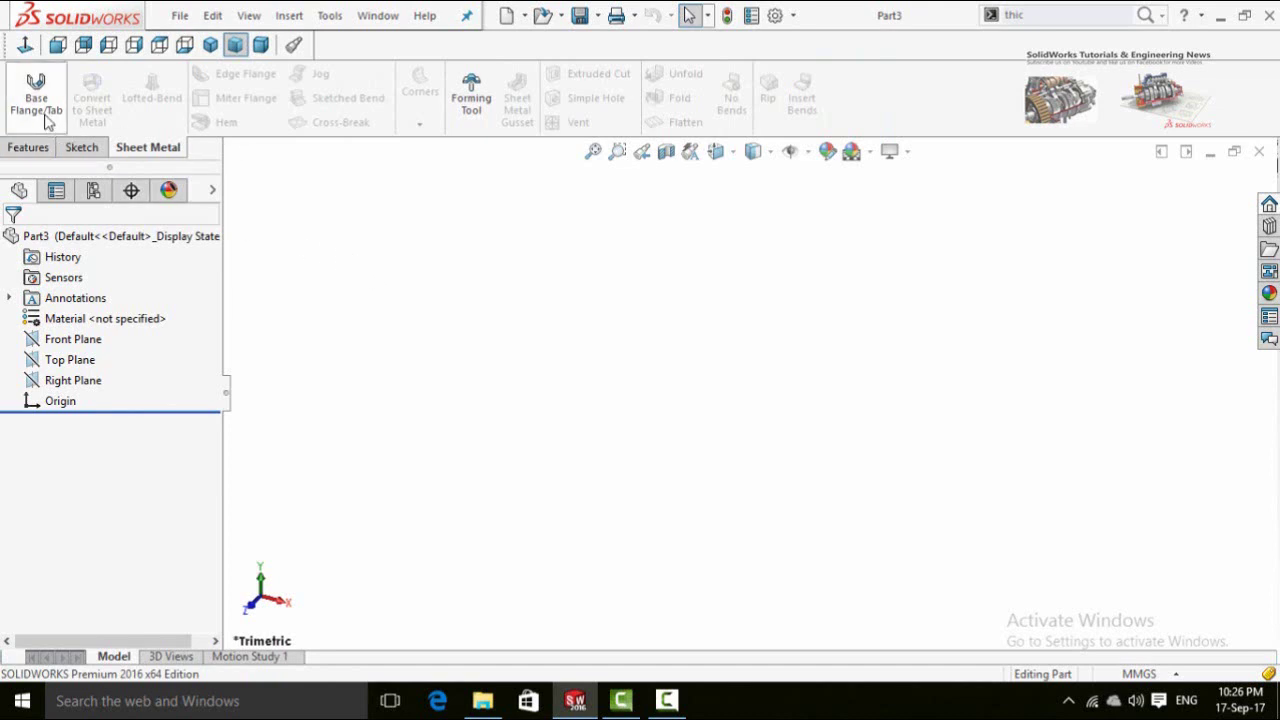
Sketch a centre rectangle at the origin on the Front Plane and start a Base Flange from it
{"action": "left_click", "coordinate": [30, 147]}
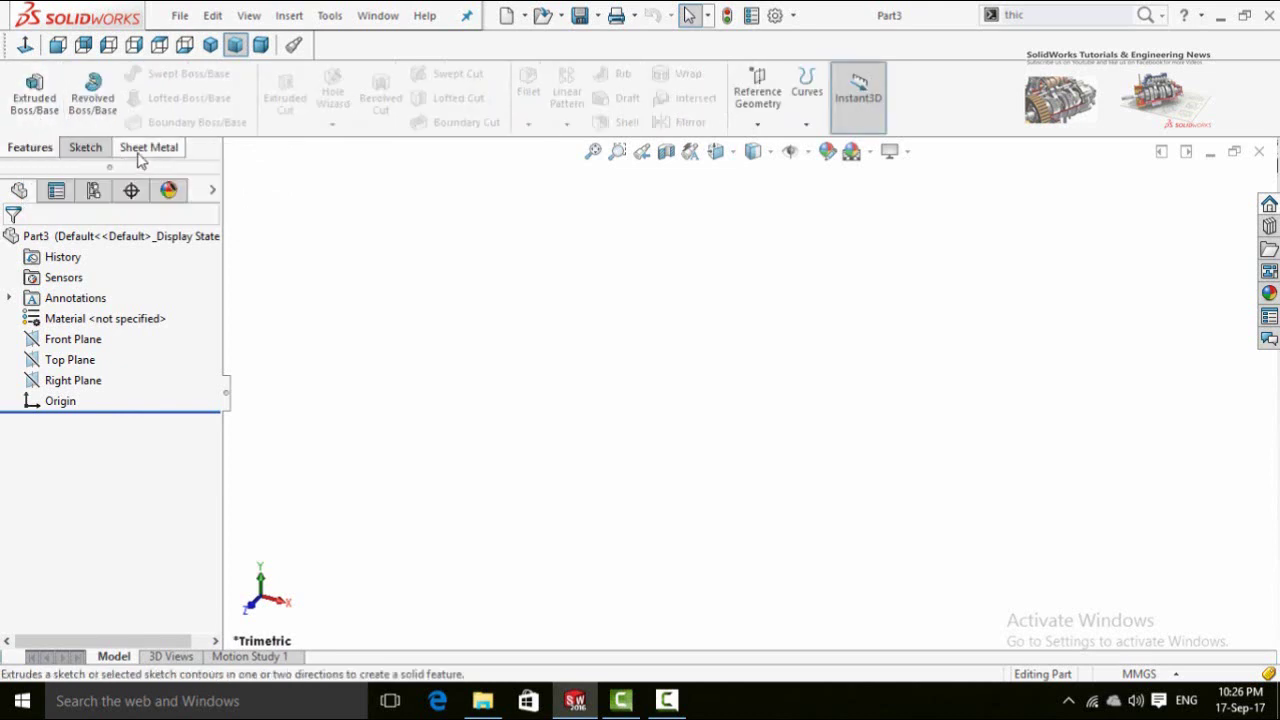
{"action": "left_click", "coordinate": [145, 148]}
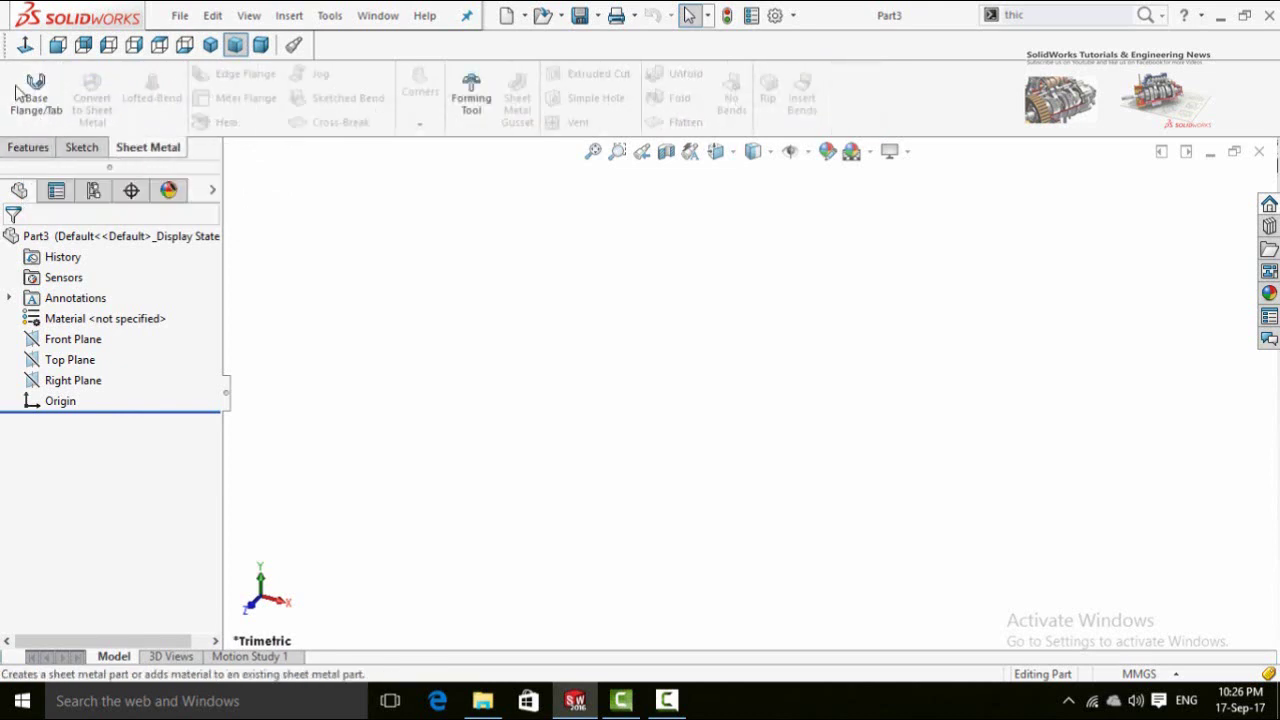
{"action": "left_click", "coordinate": [70, 340]}
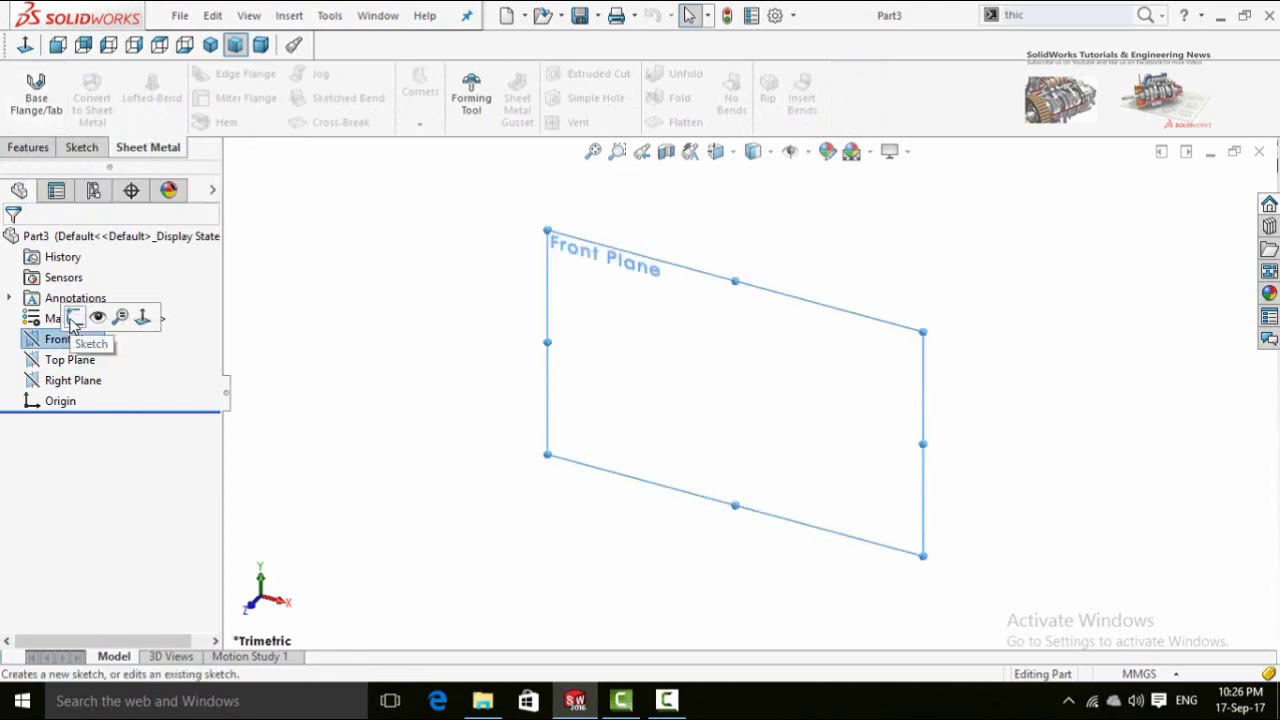
{"action": "left_click", "coordinate": [73, 319]}
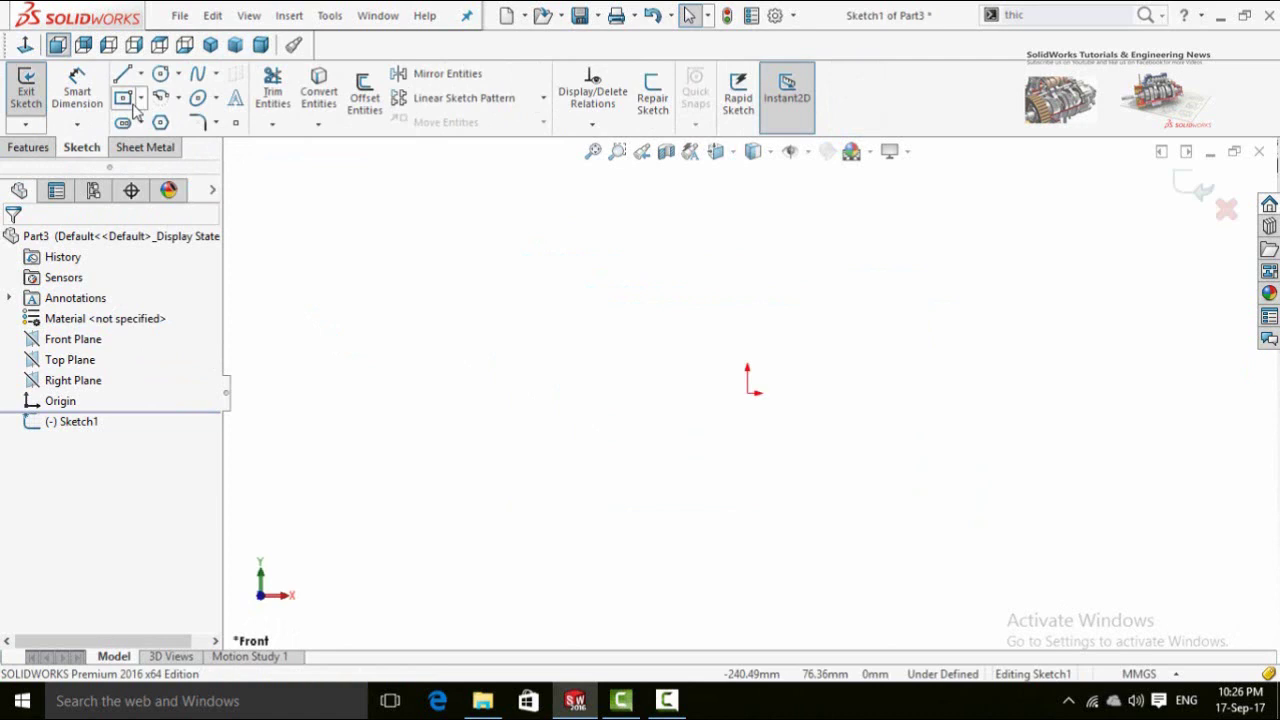
{"action": "left_click", "coordinate": [123, 97]}
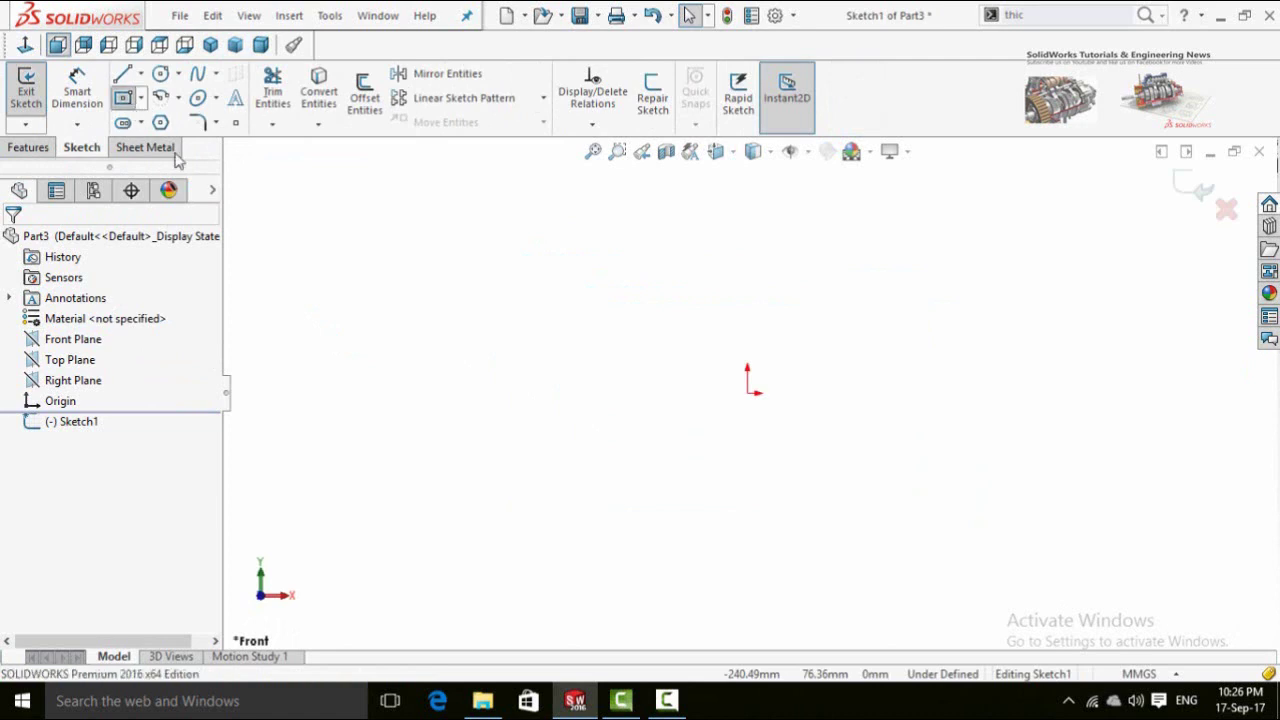
{"action": "left_click", "coordinate": [748, 392]}
{"action": "left_click", "coordinate": [465, 284]}
{"action": "key", "text": "f"}
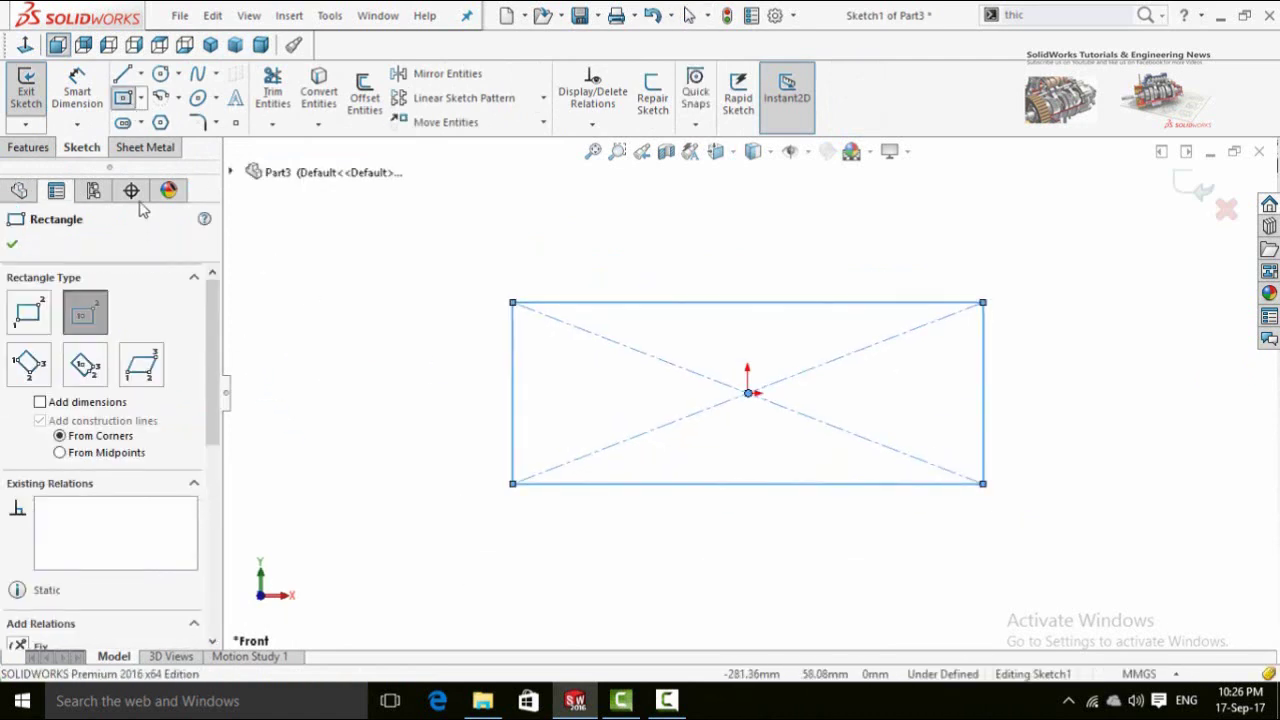
{"action": "left_click", "coordinate": [140, 149]}
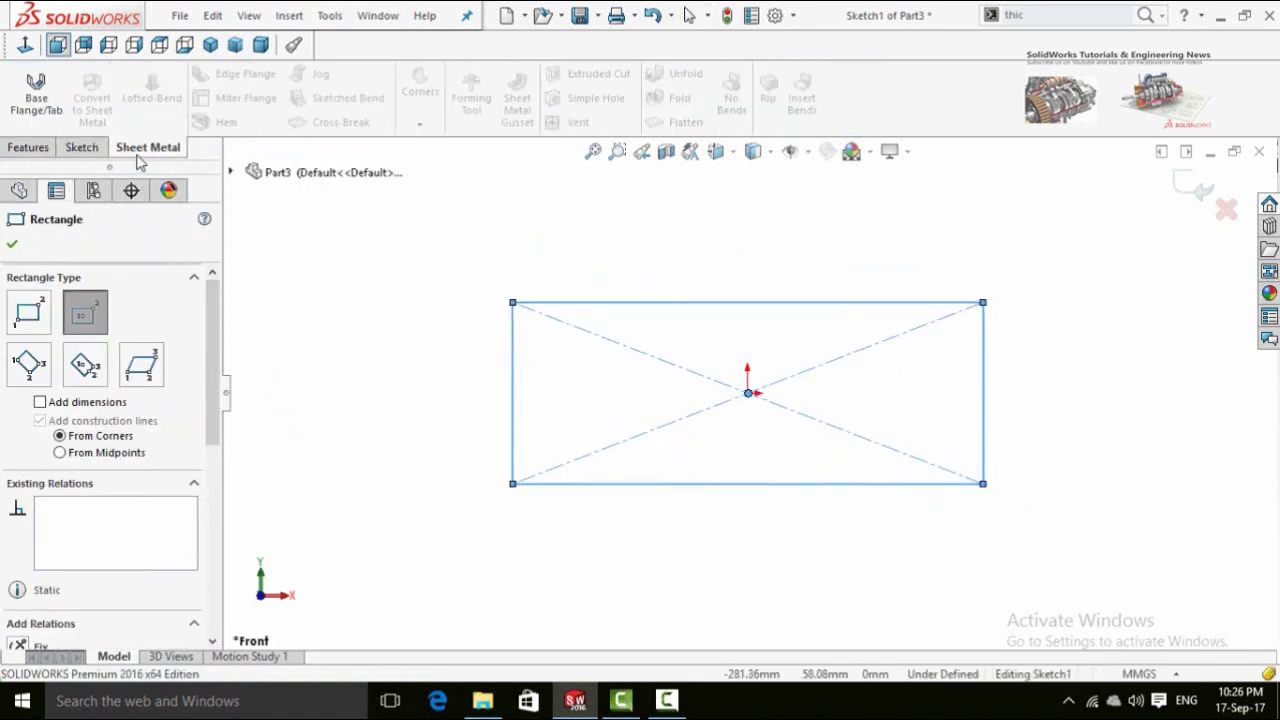
{"action": "left_click", "coordinate": [34, 96]}
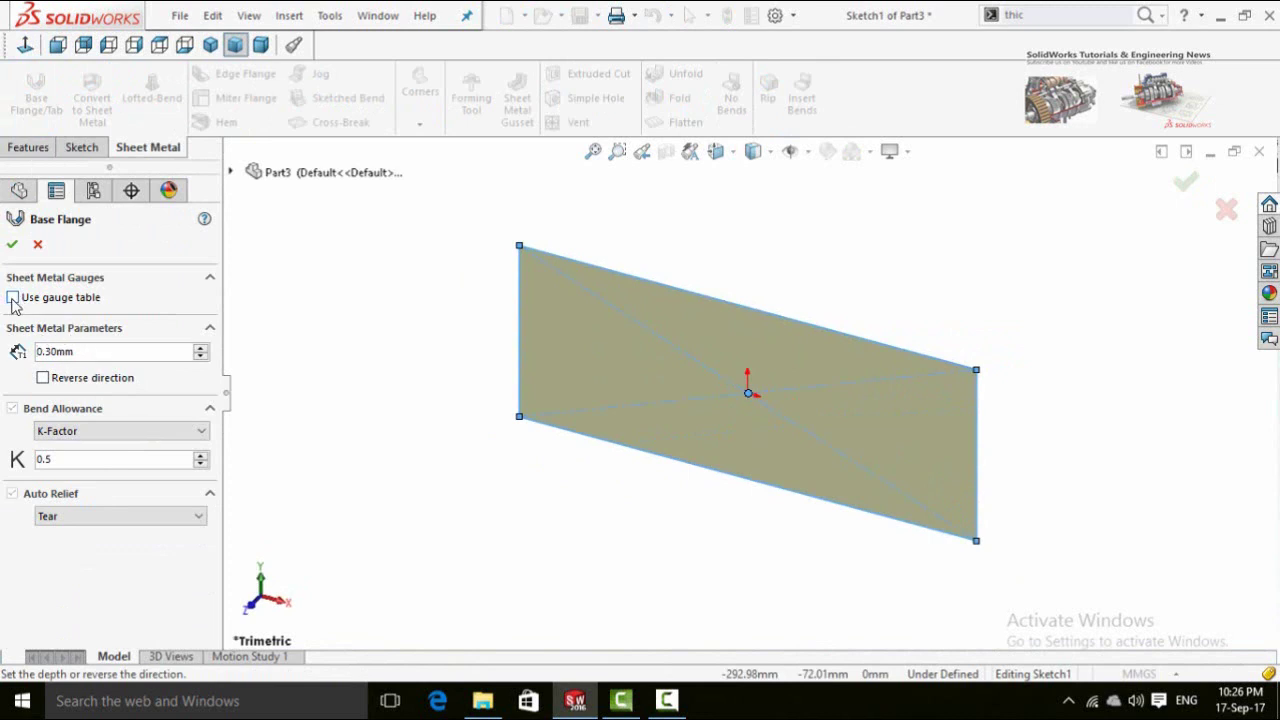
{"action": "left_click", "coordinate": [12, 298]}
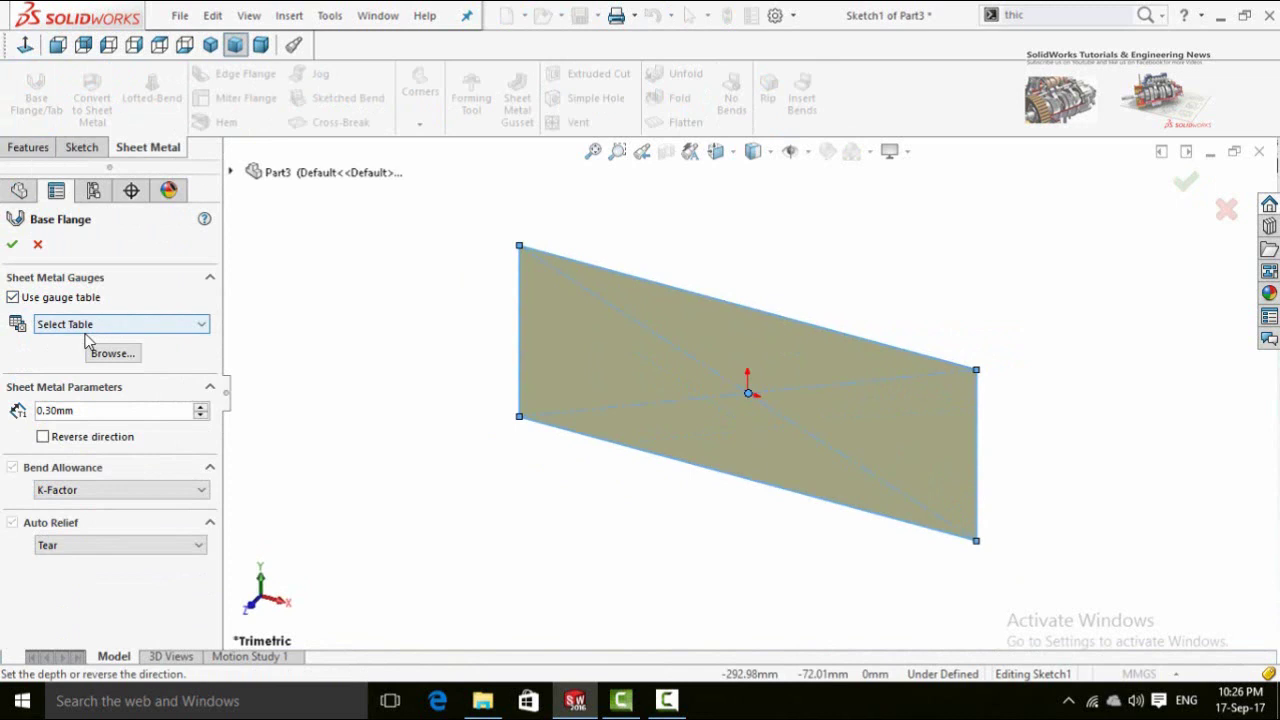
{"action": "left_click", "coordinate": [105, 327]}
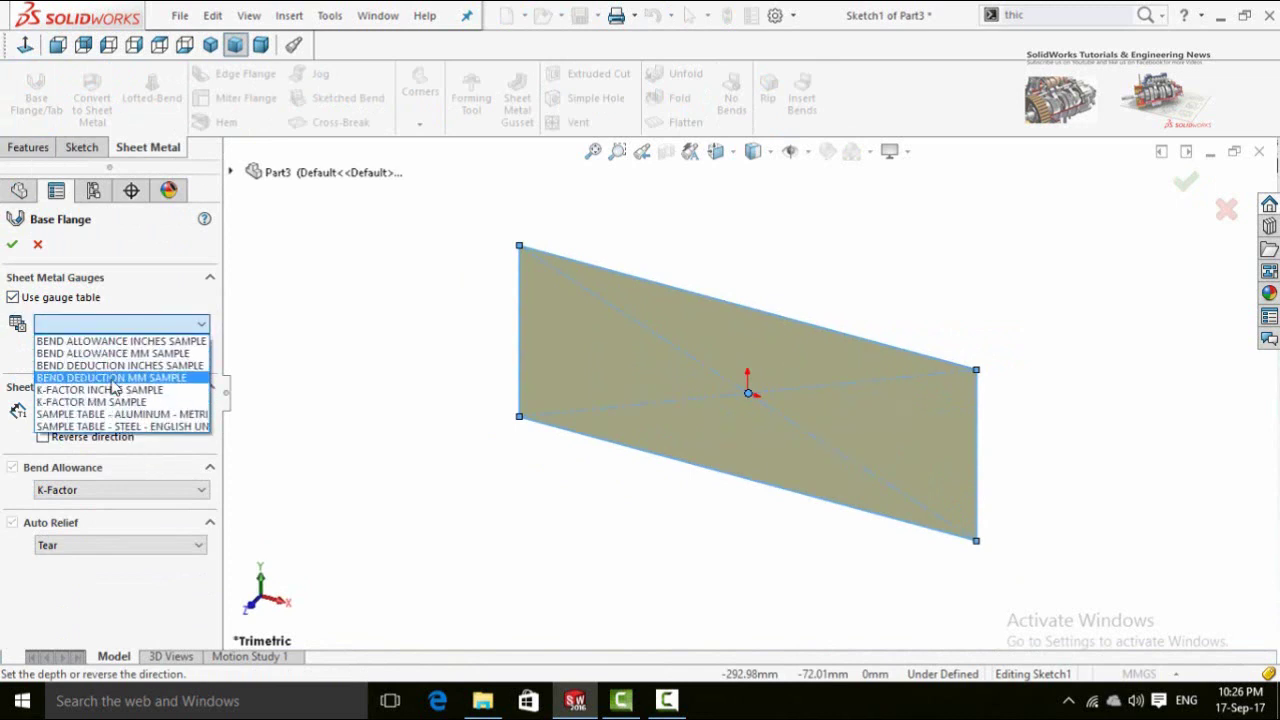
{"action": "left_click", "coordinate": [40, 322]}
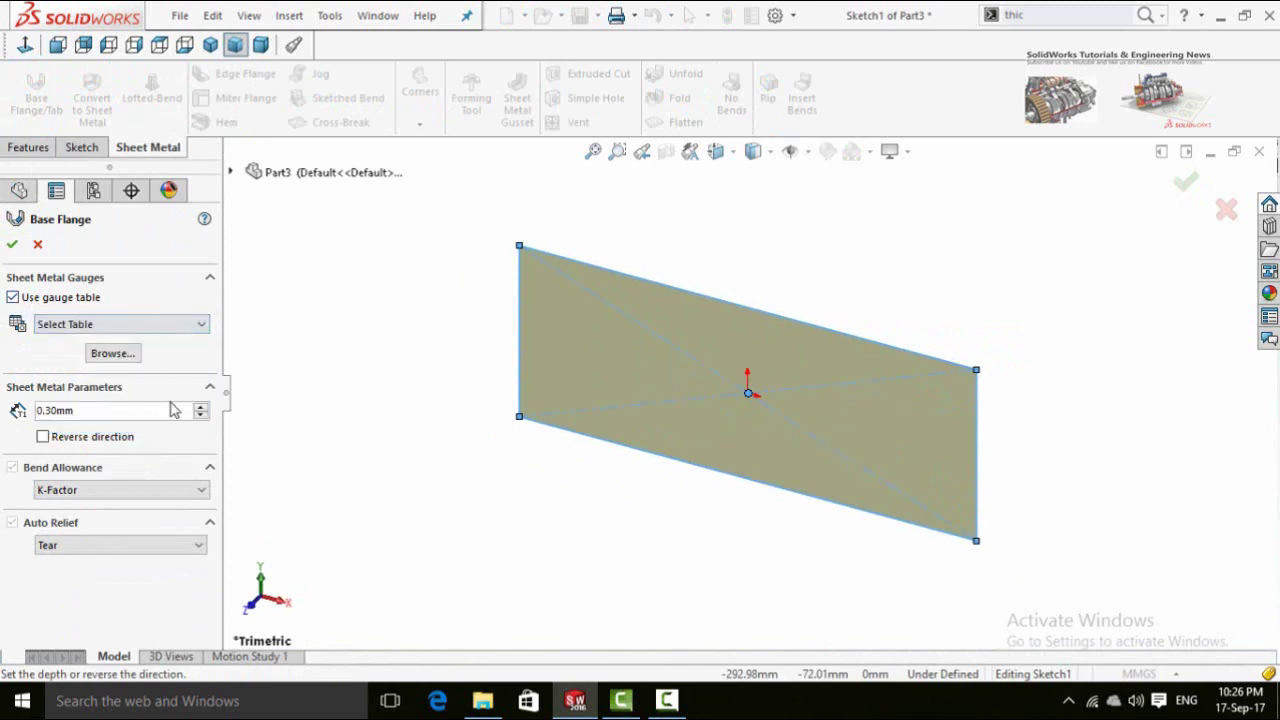
{"action": "left_click", "coordinate": [14, 298]}
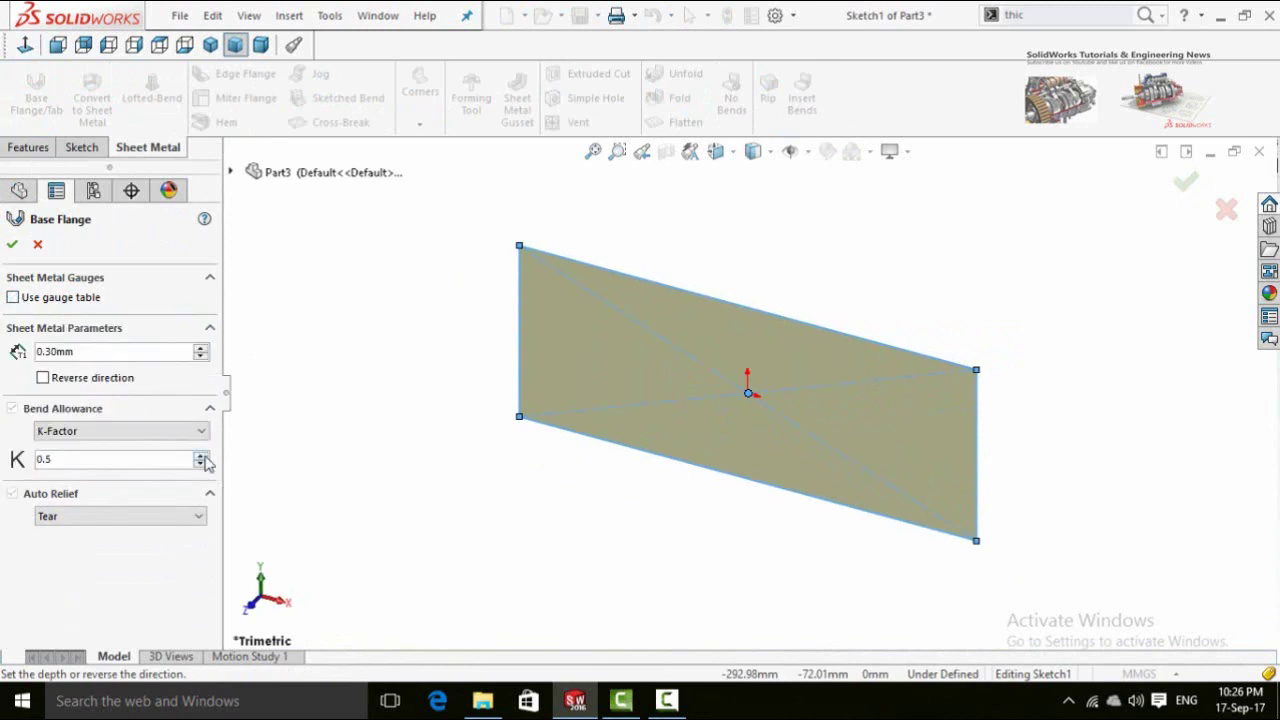
Set the base flange thickness to 0.1 mm and create the flat rectangular plate
{"action": "double_click", "coordinate": [103, 352]}
{"action": "type", "text": "0"}
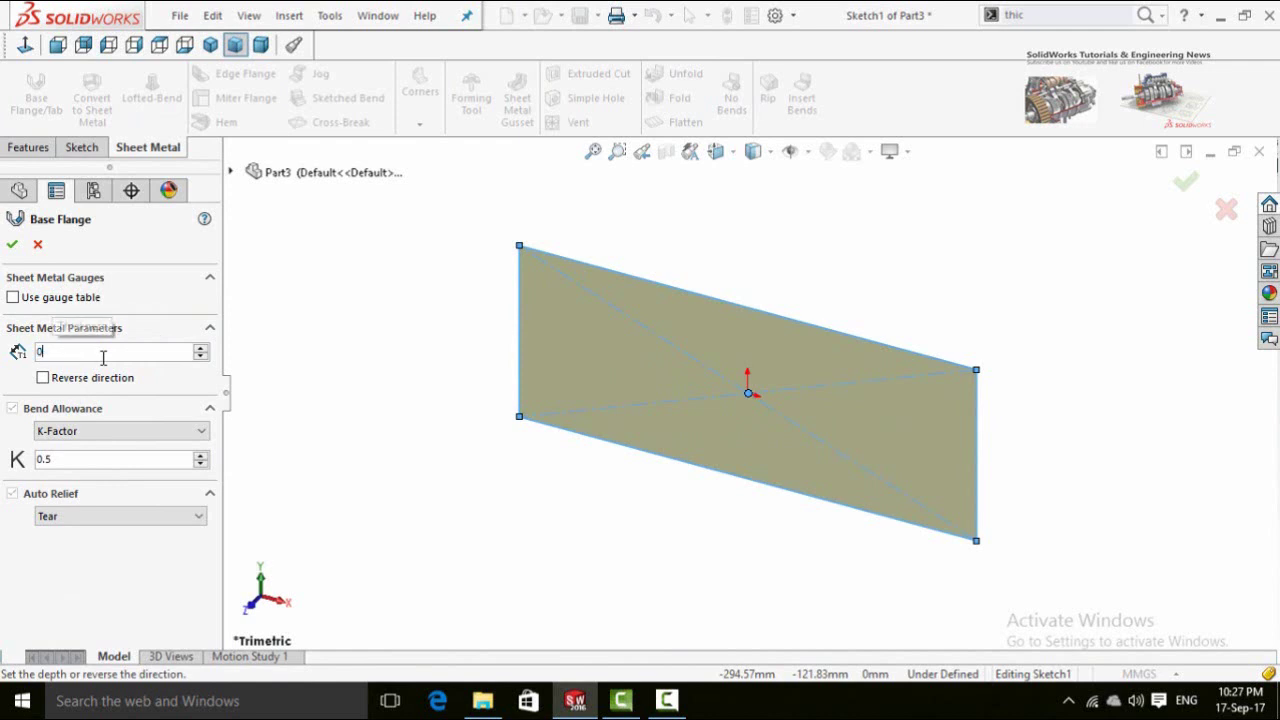
{"action": "type", "text": ".1"}
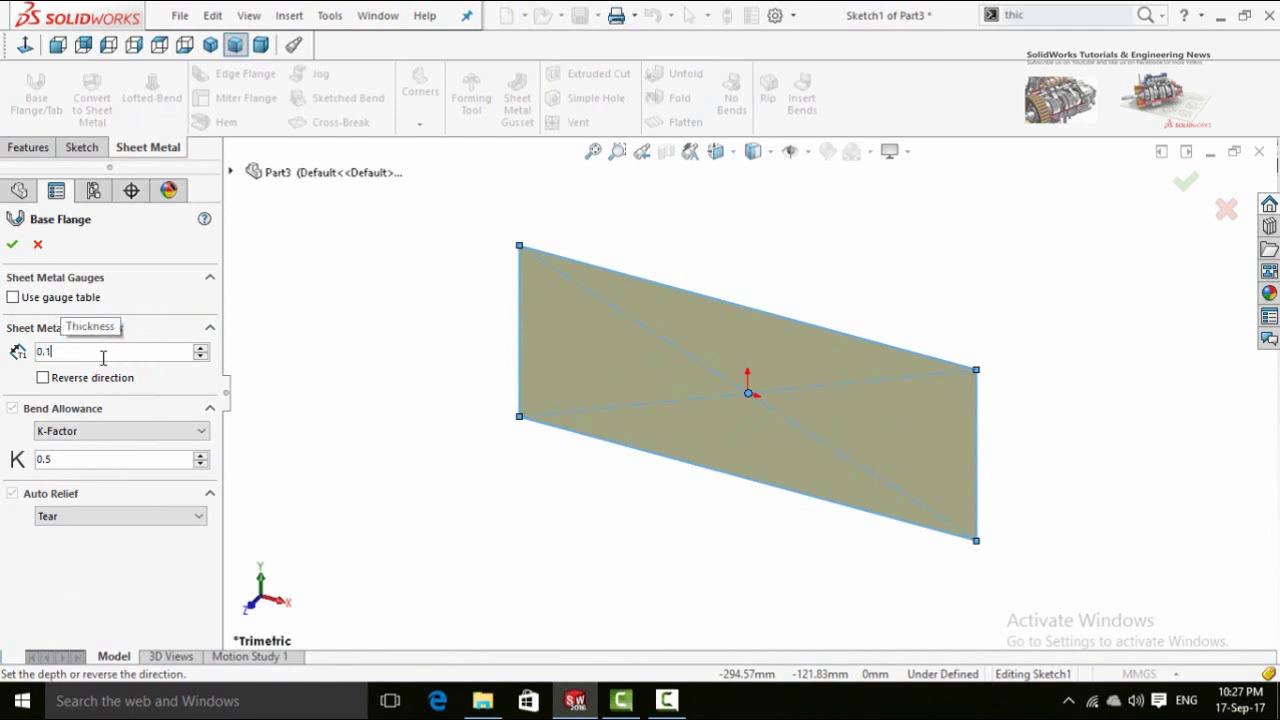
{"action": "key", "text": "Tab"}
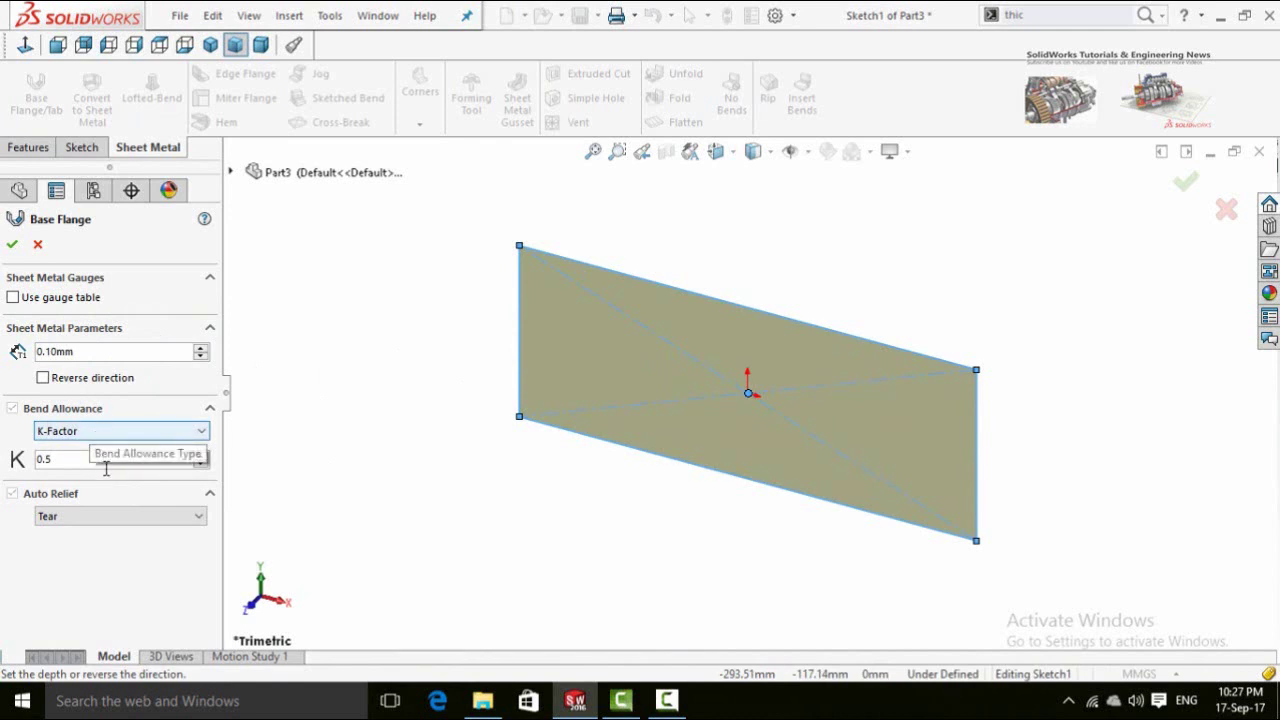
{"action": "left_click", "coordinate": [12, 245]}
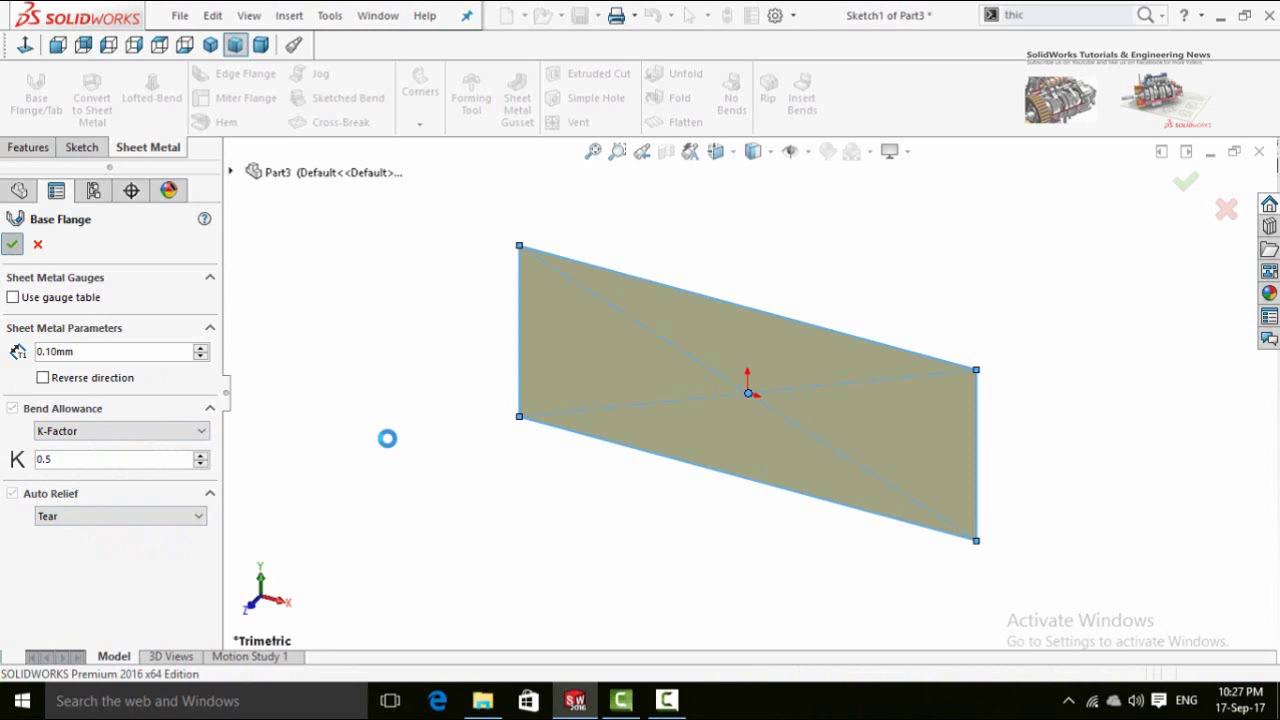
{"action": "middle_click_drag", "start_coordinate": [450, 348], "coordinate": [489, 251]}
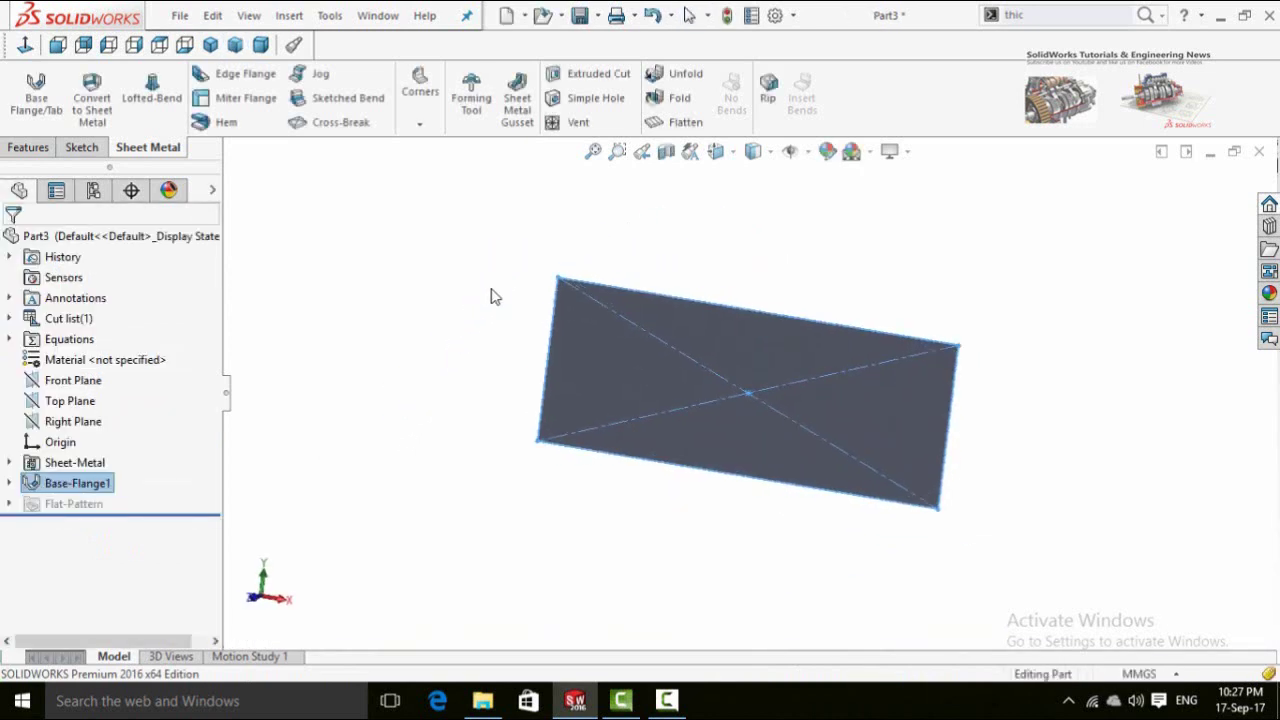
{"action": "left_click", "coordinate": [486, 326]}
{"action": "middle_click_drag", "start_coordinate": [486, 326], "coordinate": [512, 387]}
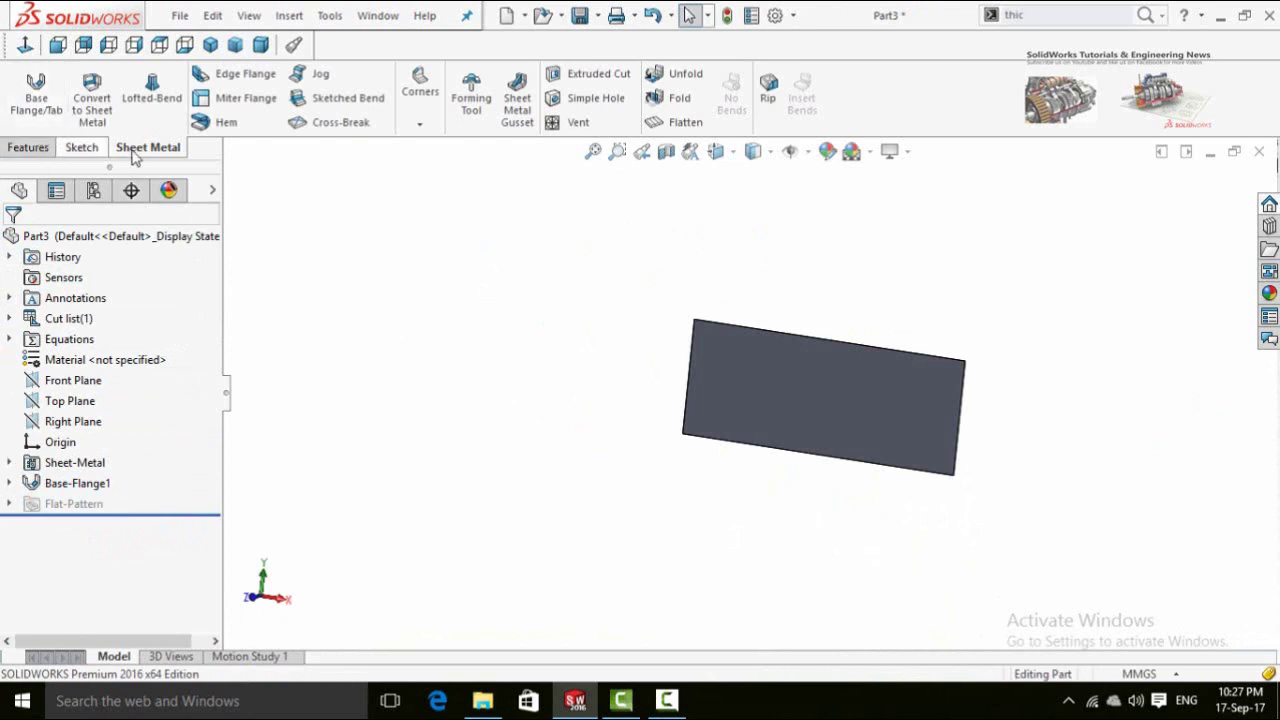
On the Front Plane, sketch a nearly closed centre-point arc of about 90 mm radius, above and left of the plate
{"action": "left_click", "coordinate": [83, 148]}
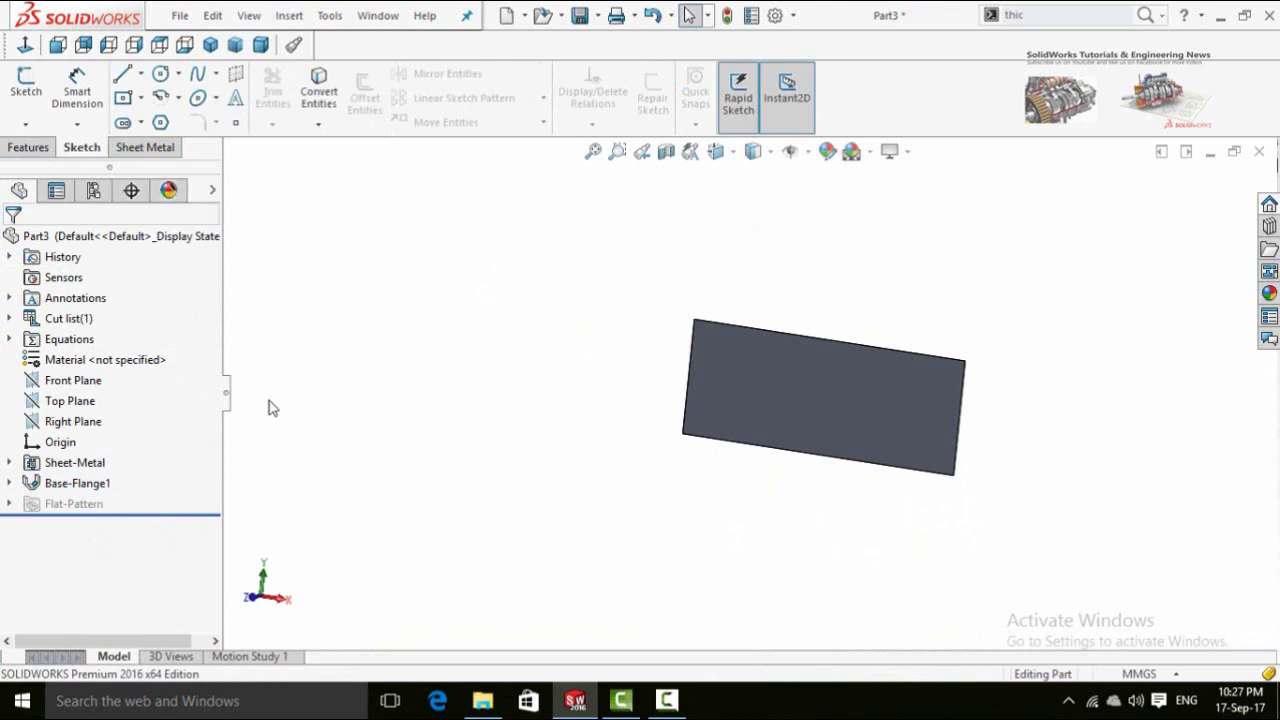
{"action": "left_click", "coordinate": [76, 383]}
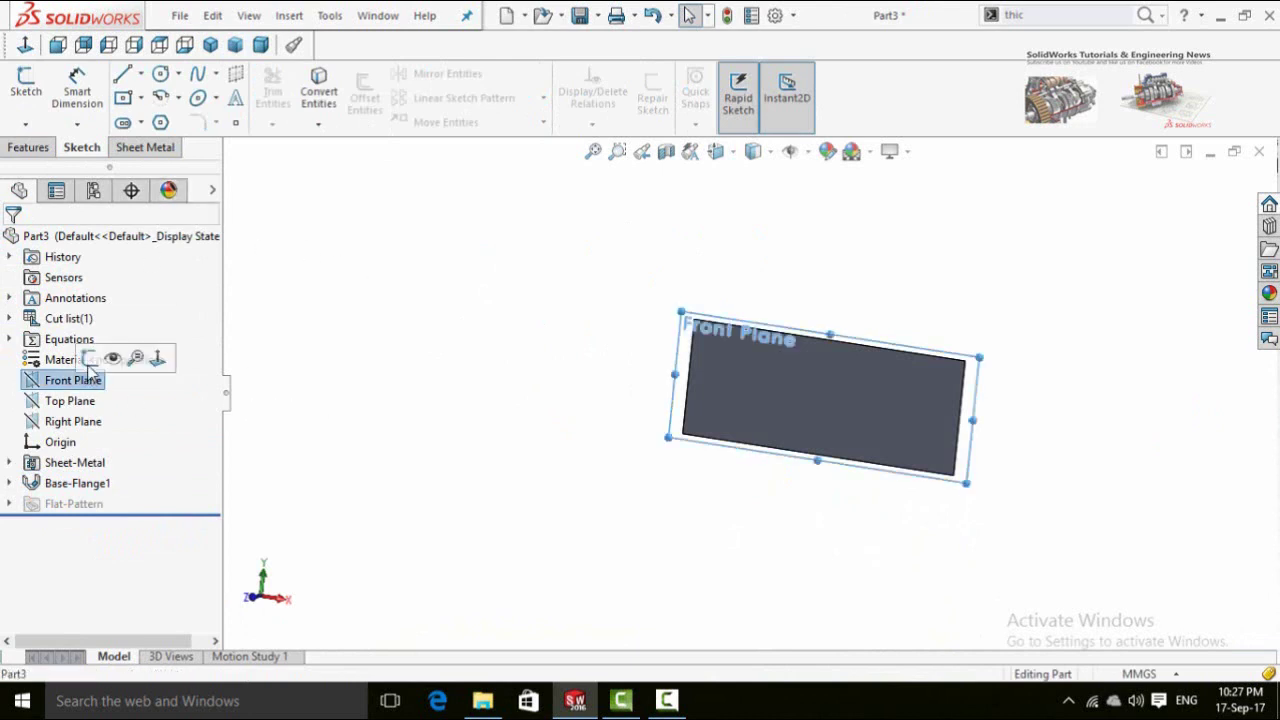
{"action": "left_click", "coordinate": [112, 357]}
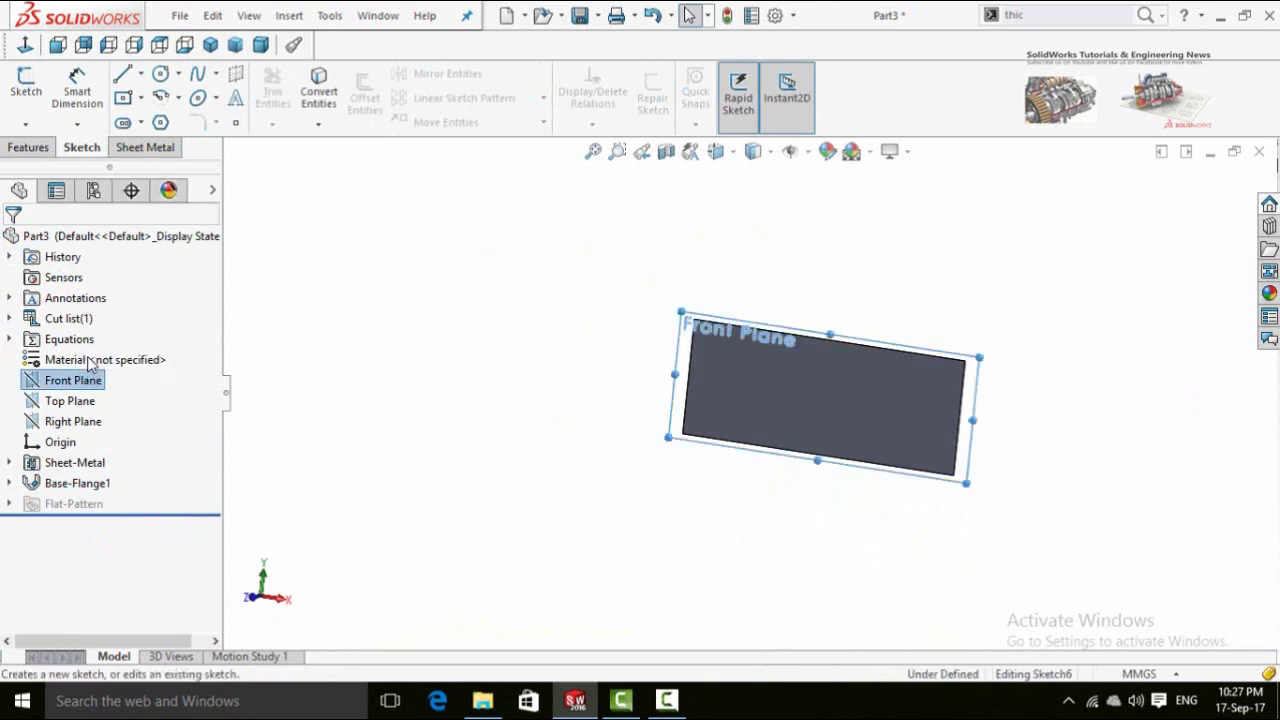
{"action": "left_click", "coordinate": [160, 97]}
{"action": "left_click", "coordinate": [28, 45]}
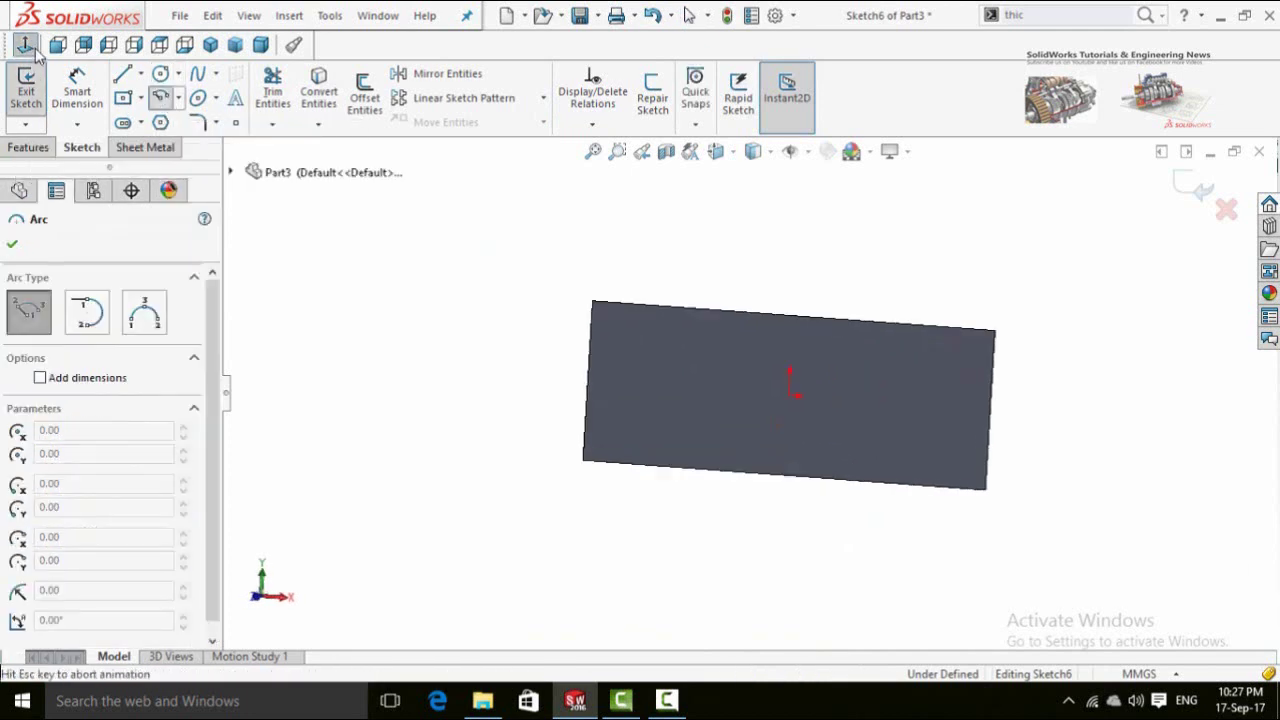
{"action": "left_click", "coordinate": [490, 269]}
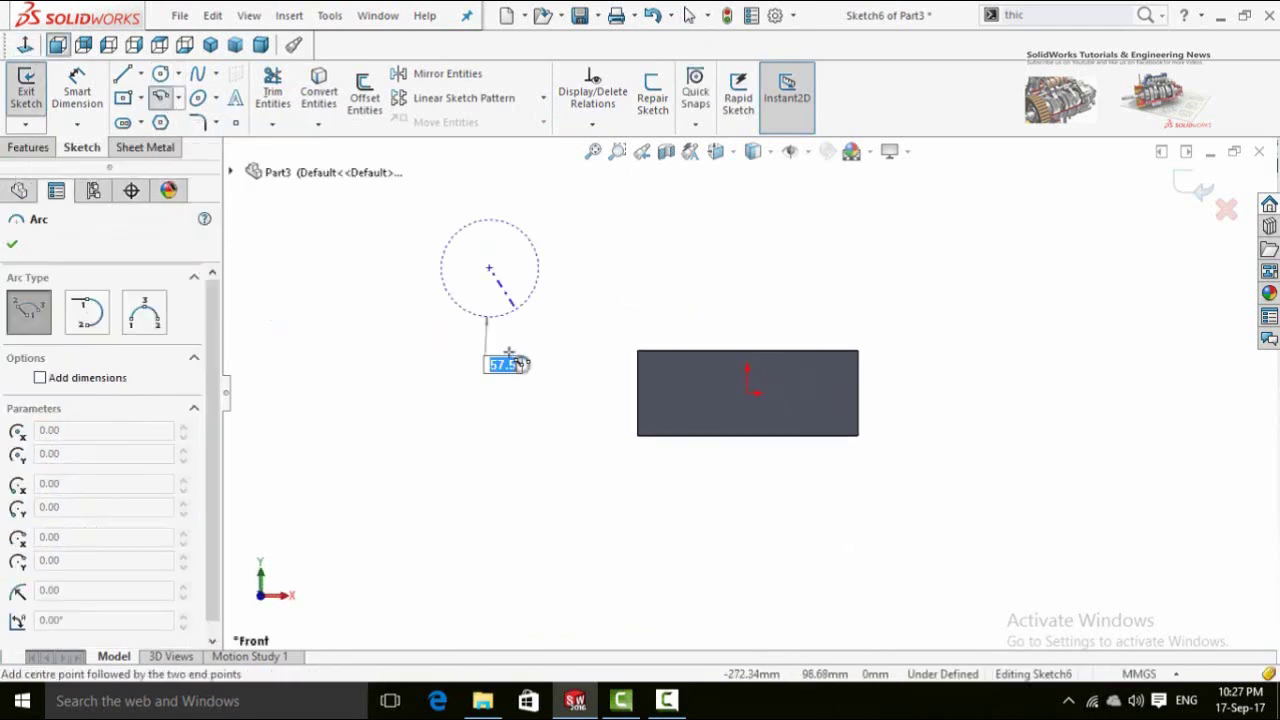
{"action": "left_click", "coordinate": [490, 192]}
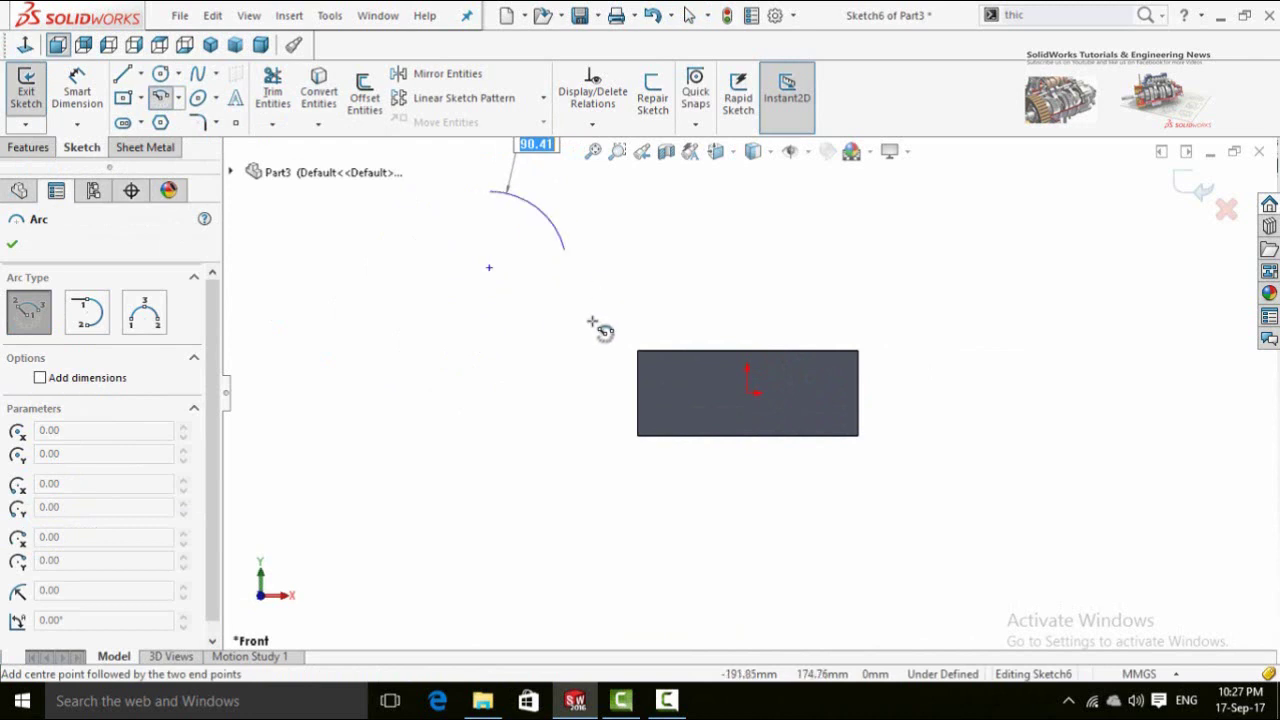
{"action": "left_click", "coordinate": [490, 207]}
{"action": "scroll", "coordinate": [500, 252], "scroll_direction": "down", "scroll_amount": 3}
{"action": "key", "text": "Escape"}
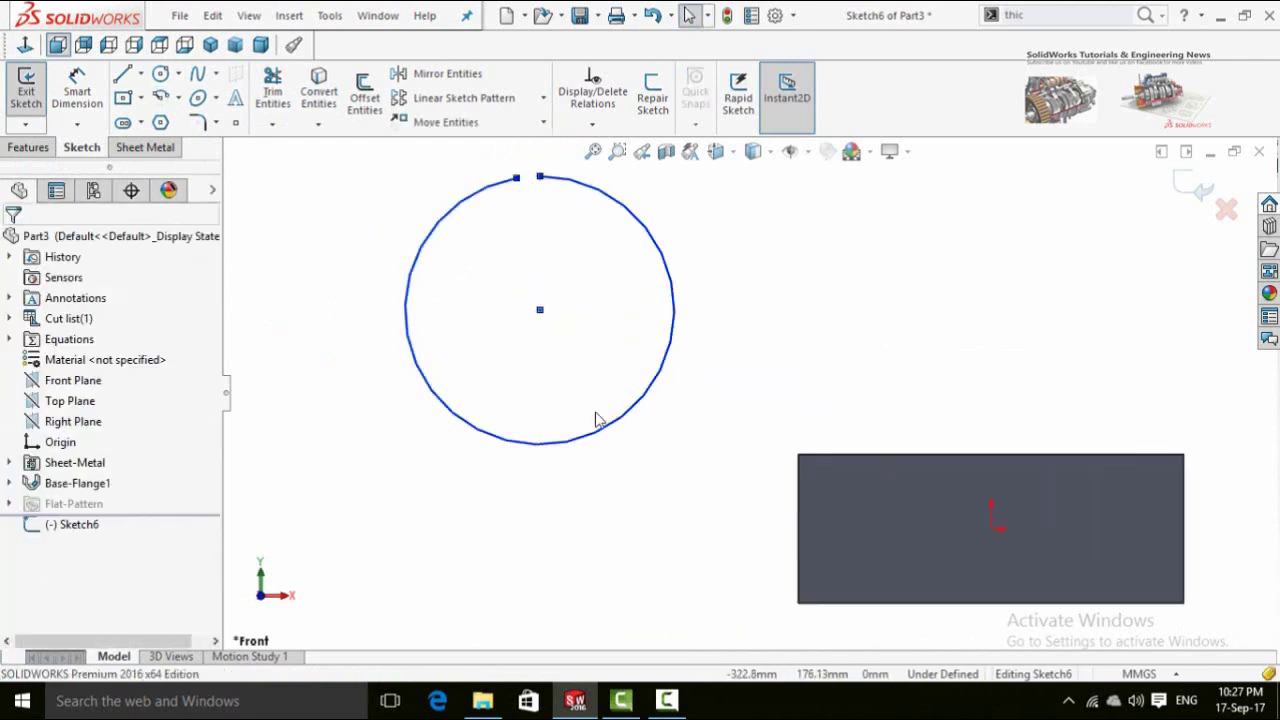
Dimension the arc's radius as 90 mm
{"action": "scroll", "coordinate": [644, 479], "scroll_direction": "up", "scroll_amount": 1}
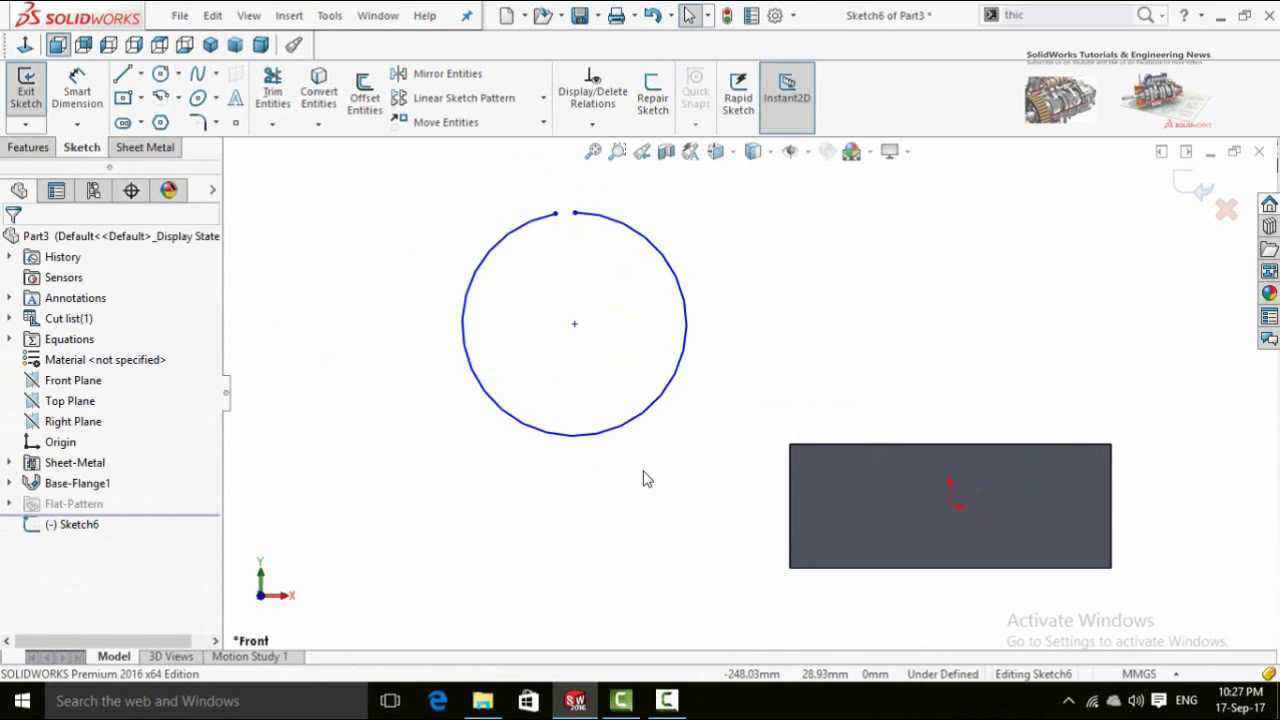
{"action": "key", "text": "d"}
{"action": "left_click", "coordinate": [582, 436]}
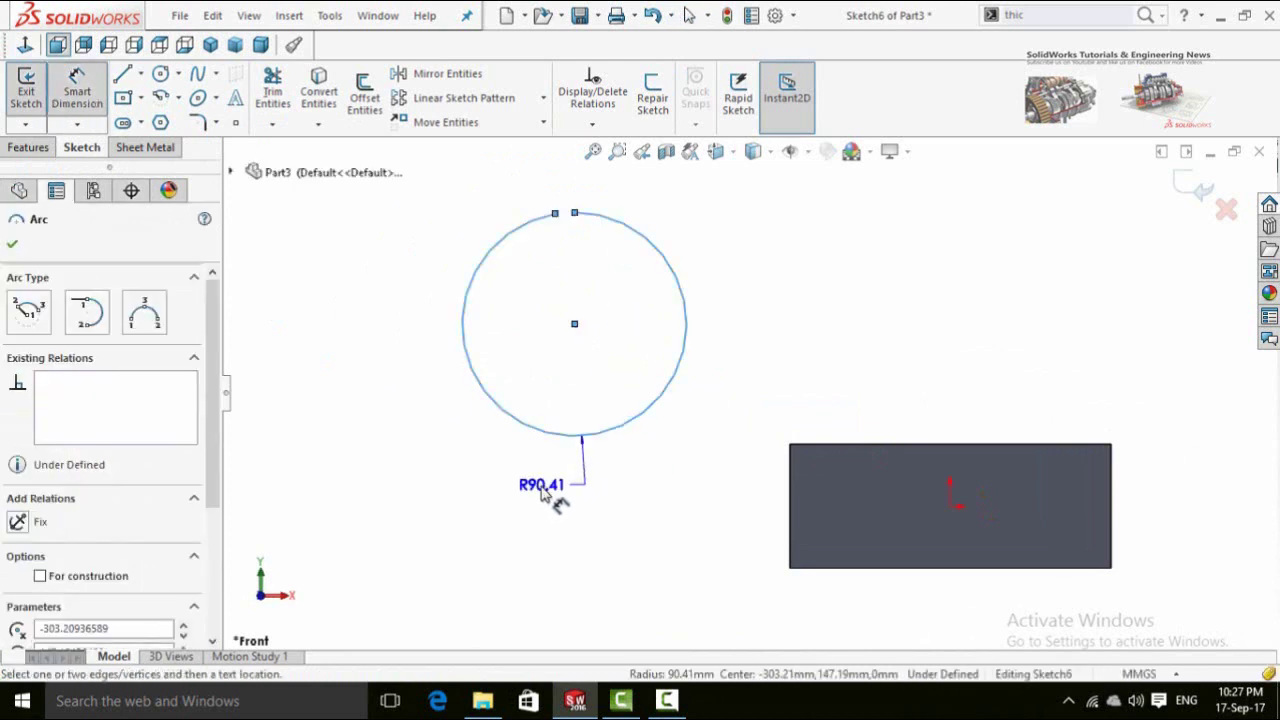
{"action": "left_click", "coordinate": [512, 508]}
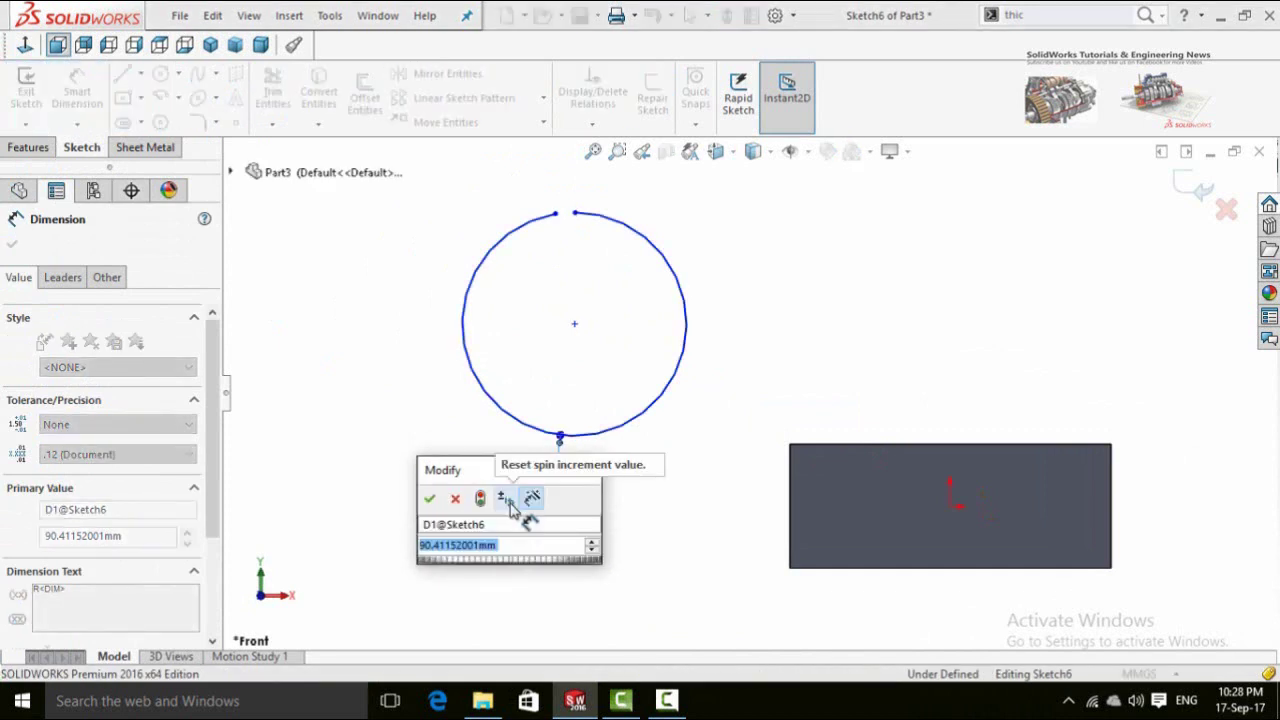
{"action": "type", "text": "90"}
{"action": "key", "text": "Return"}
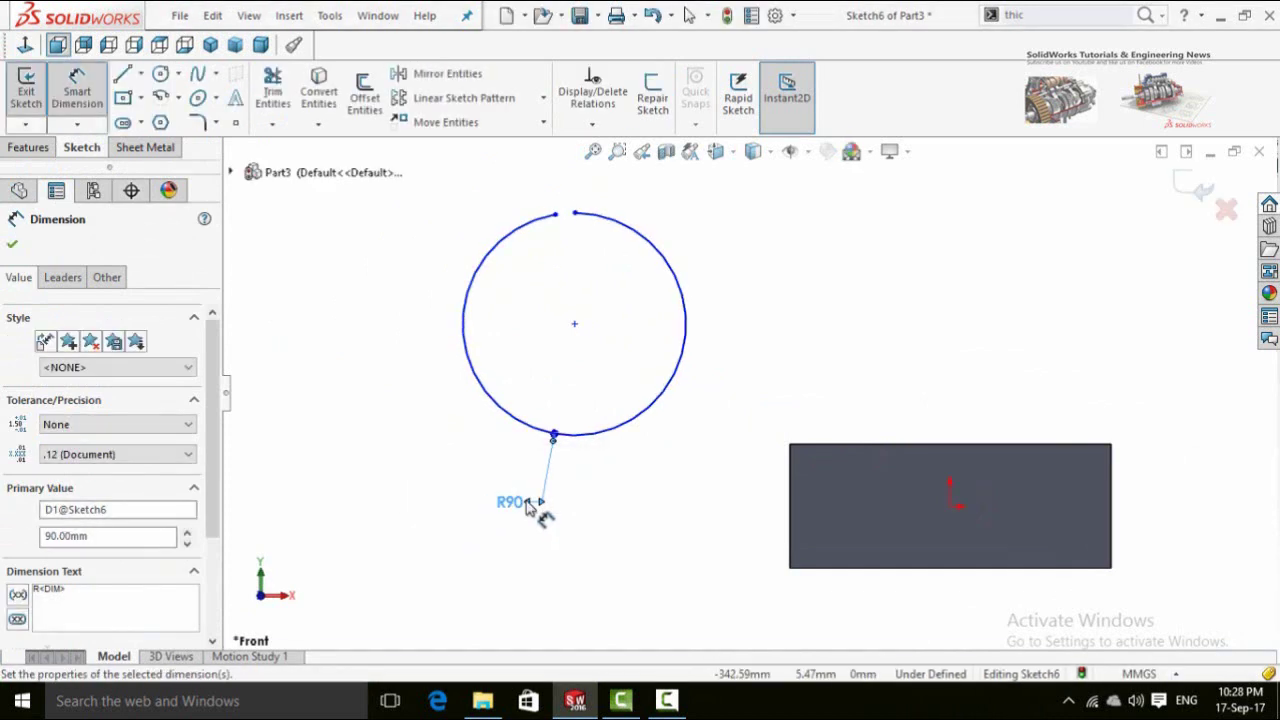
Dimension the gap between the arc's two endpoints as 0.5 mm
{"action": "scroll", "coordinate": [609, 491], "scroll_direction": "up", "scroll_amount": 3}
{"action": "scroll", "coordinate": [634, 289], "scroll_direction": "down", "scroll_amount": 5}
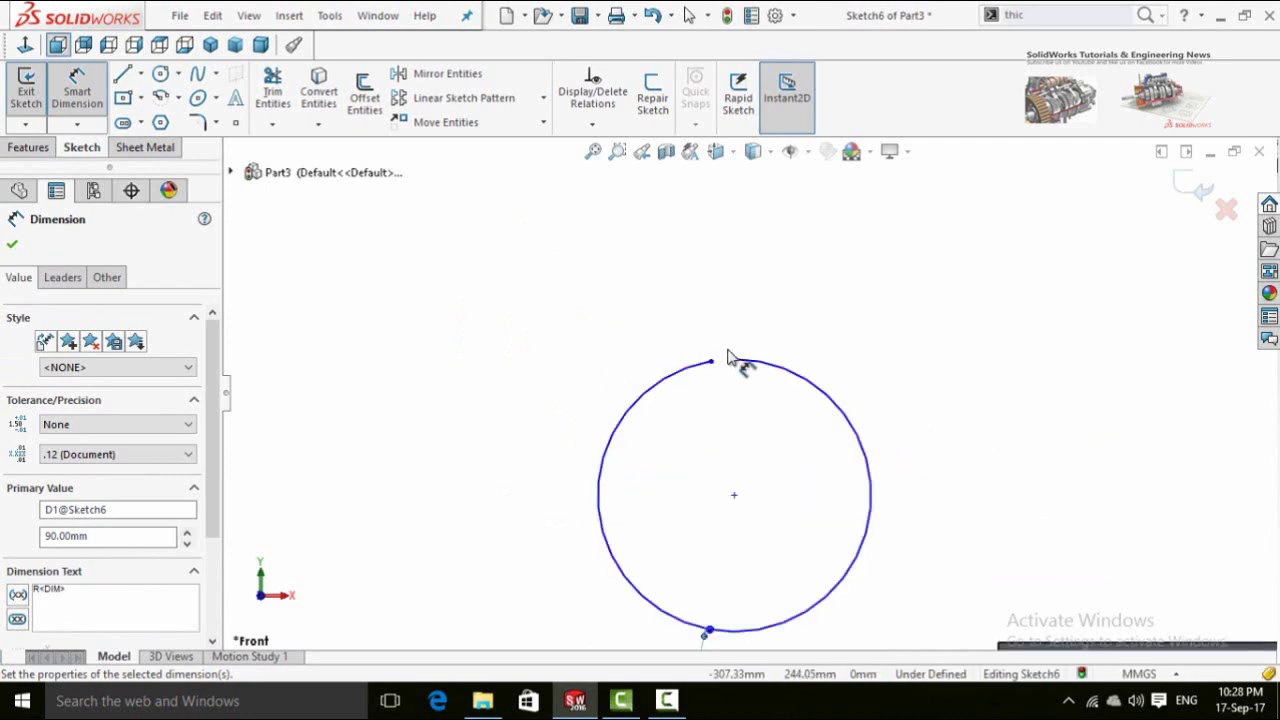
{"action": "scroll", "coordinate": [728, 357], "scroll_direction": "down", "scroll_amount": 3}
{"action": "scroll", "coordinate": [730, 403], "scroll_direction": "down", "scroll_amount": 2}
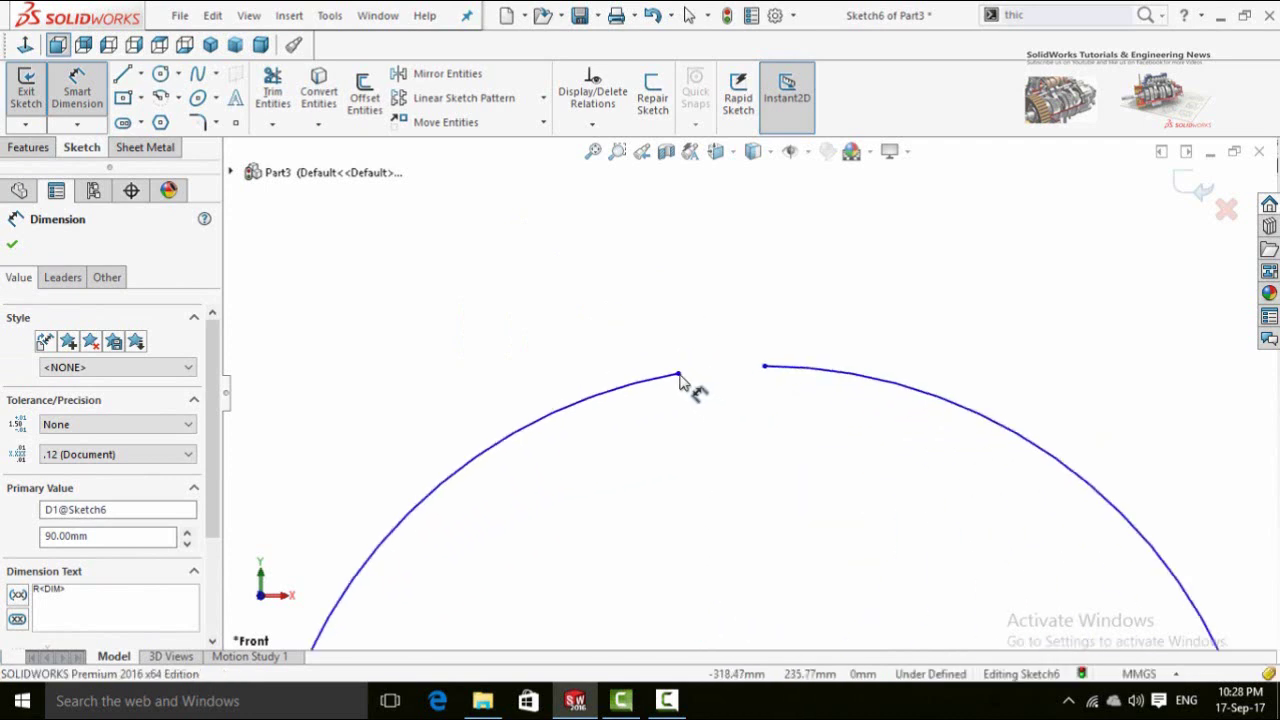
{"action": "left_click", "coordinate": [679, 376]}
{"action": "left_click", "coordinate": [765, 366]}
{"action": "left_click", "coordinate": [686, 276]}
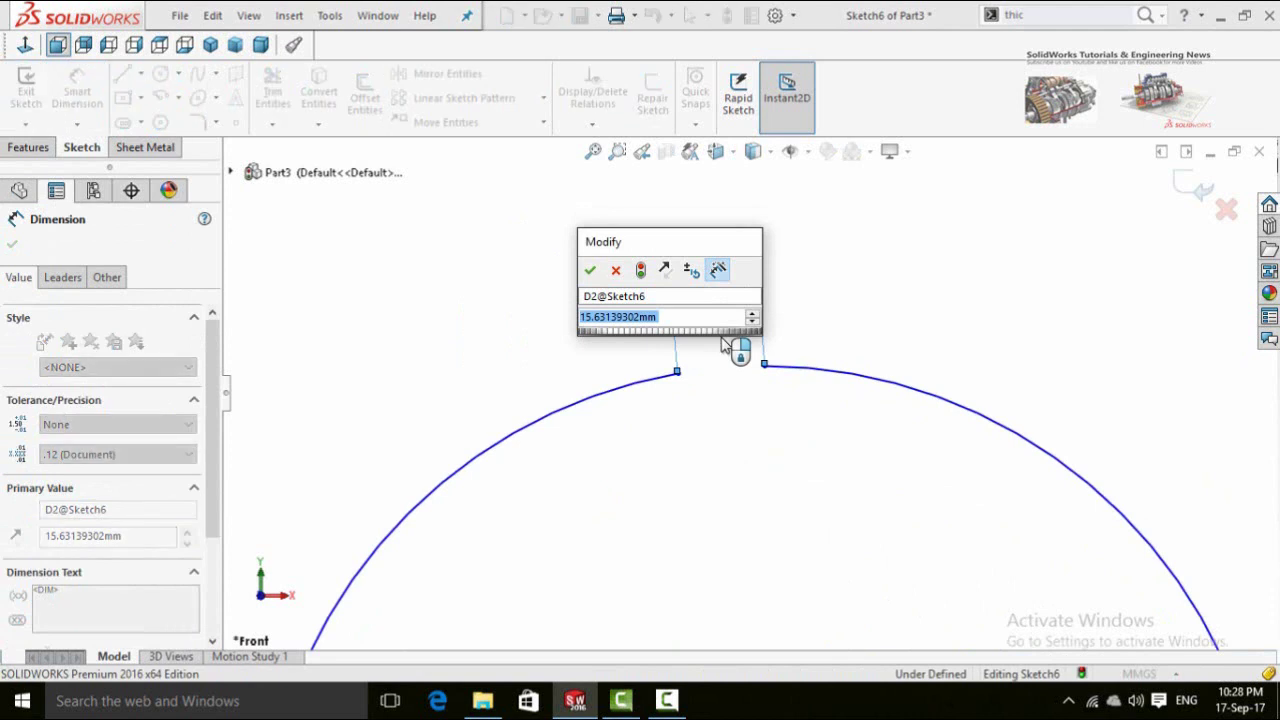
{"action": "type", "text": "0.5"}
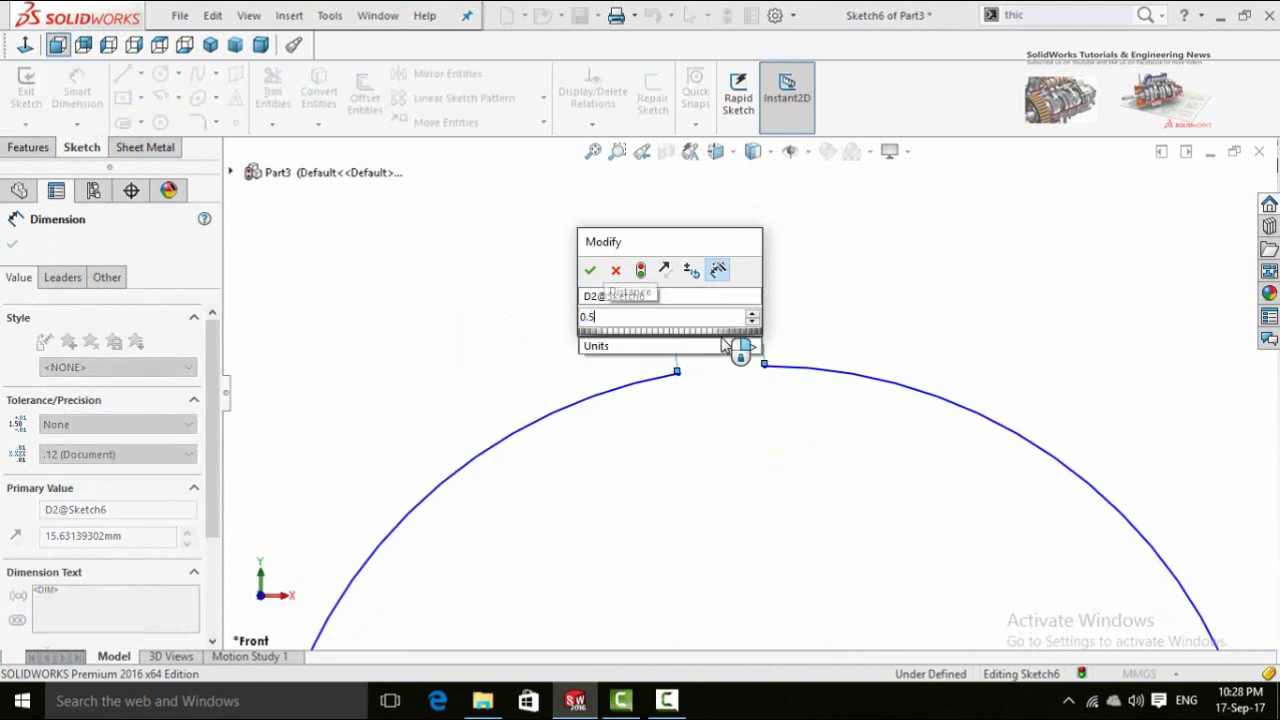
{"action": "key", "text": "Return"}
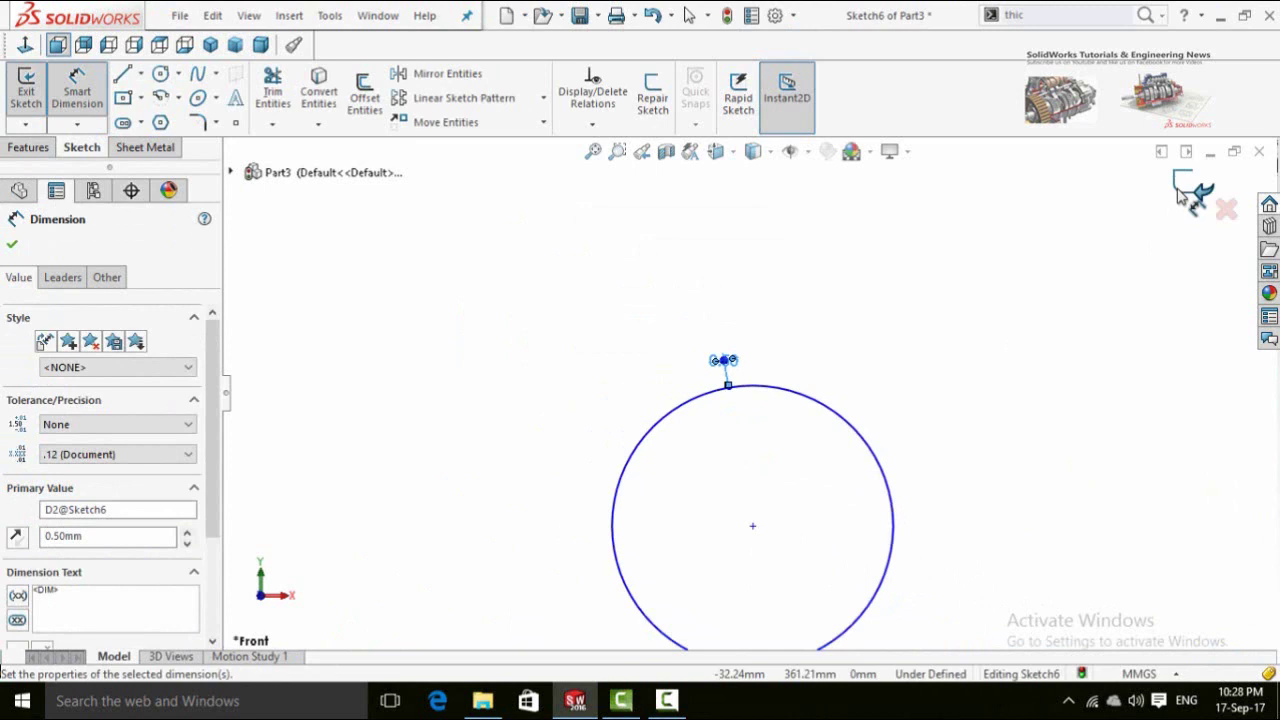
Start a base flange from the arc sketch and enable overriding of the default sheet metal parameters
{"action": "left_click", "coordinate": [124, 150]}
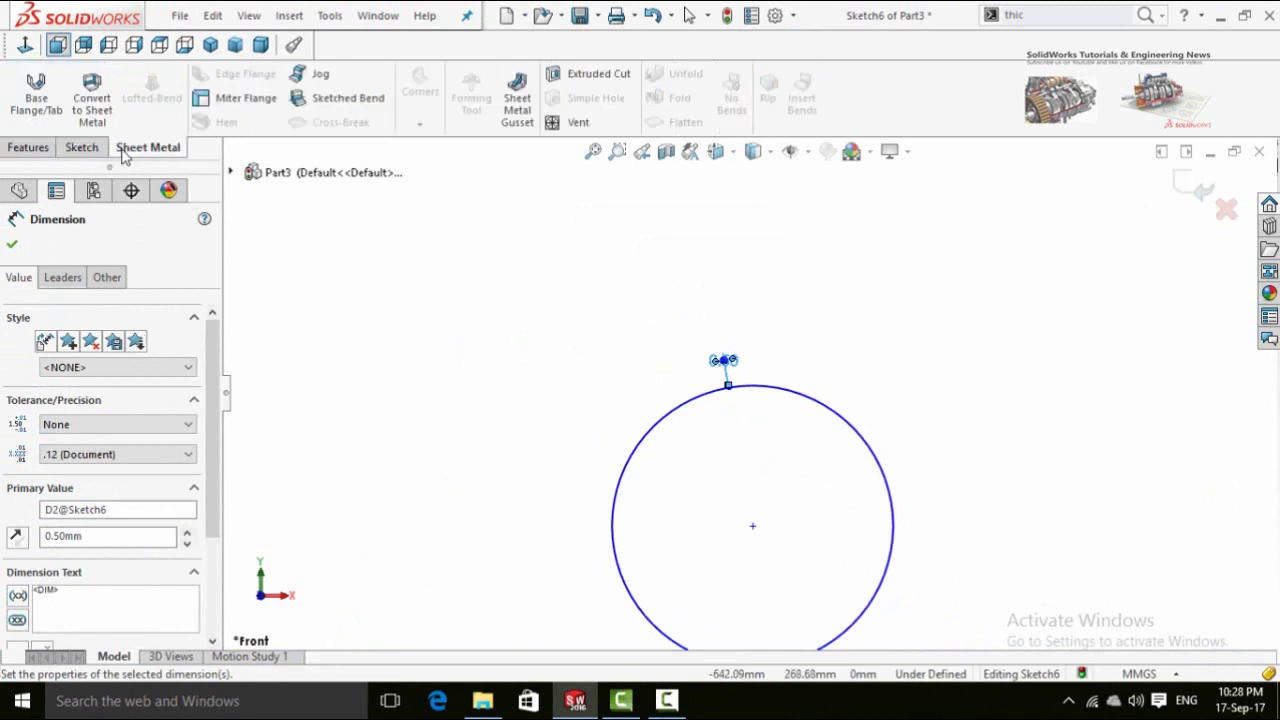
{"action": "left_click", "coordinate": [31, 117]}
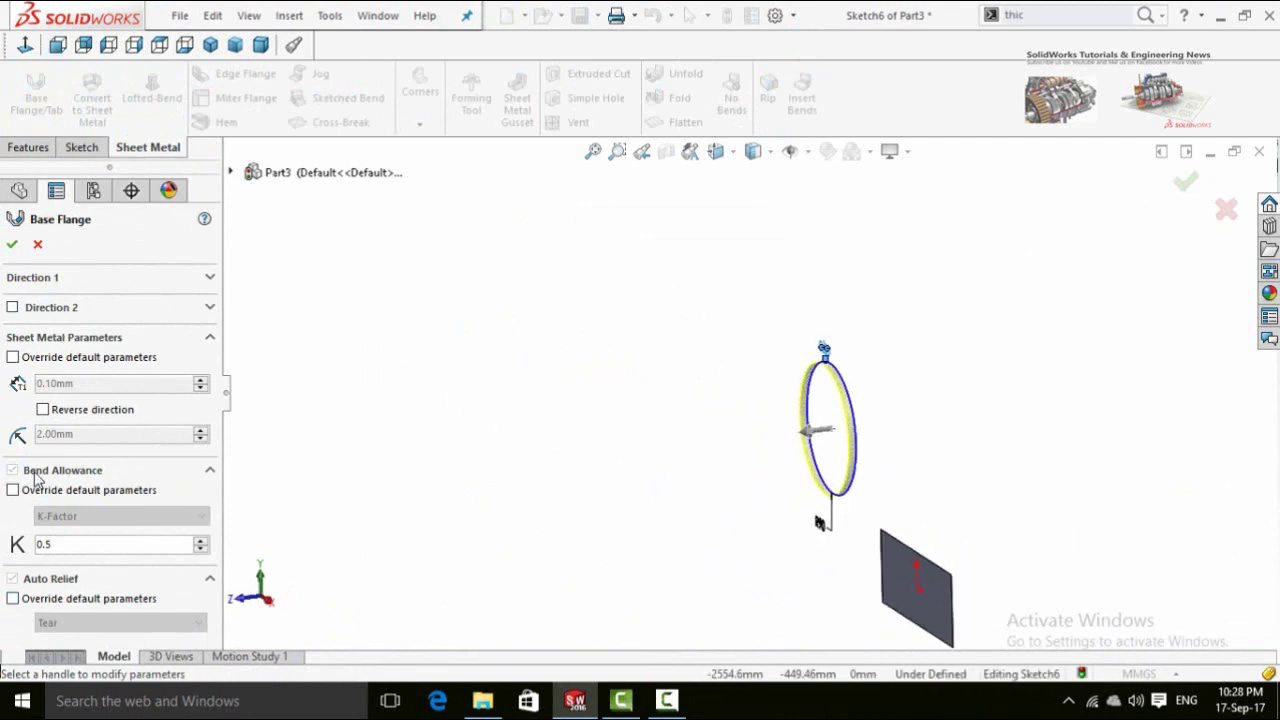
{"action": "left_click", "coordinate": [13, 358]}
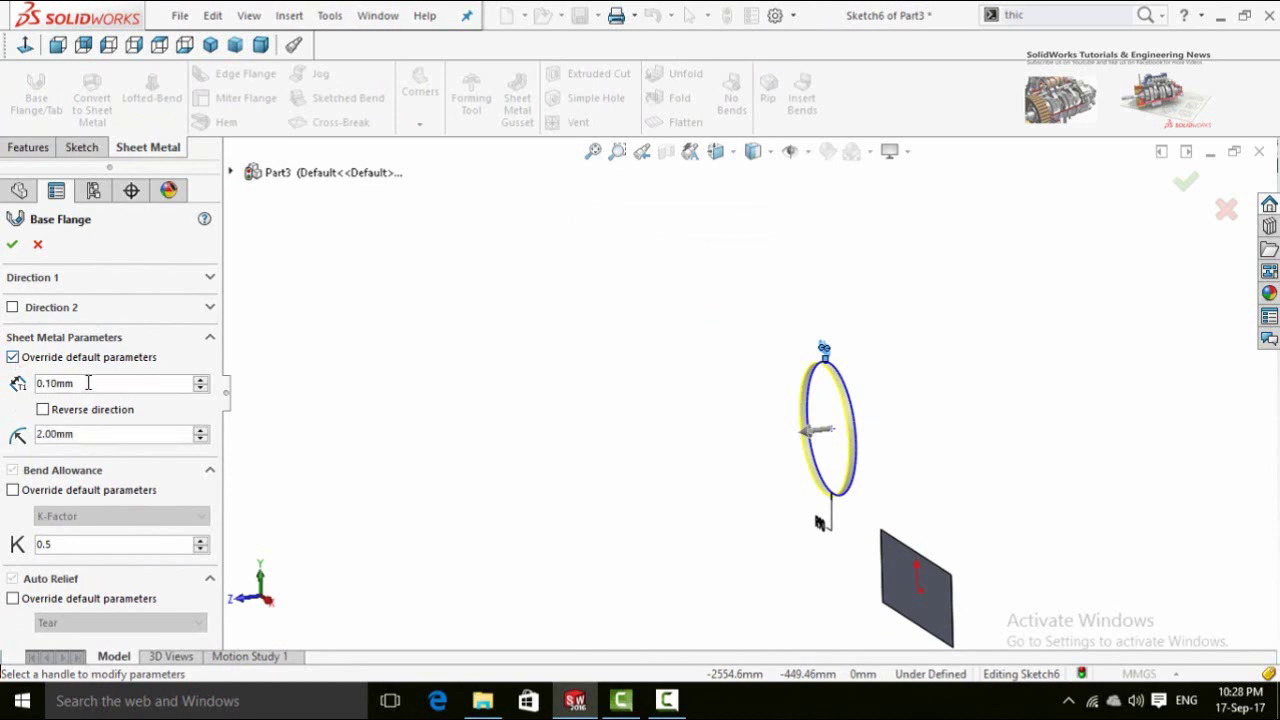
Examine the narrow gap between the two ends of the ring in the base flange preview
{"action": "scroll", "coordinate": [737, 480], "scroll_direction": "down", "scroll_amount": 5}
{"action": "middle_click_drag", "start_coordinate": [737, 480], "coordinate": [686, 489]}
{"action": "scroll", "coordinate": [727, 481], "scroll_direction": "down", "scroll_amount": 5}
{"action": "scroll", "coordinate": [733, 487], "scroll_direction": "up", "scroll_amount": 10}
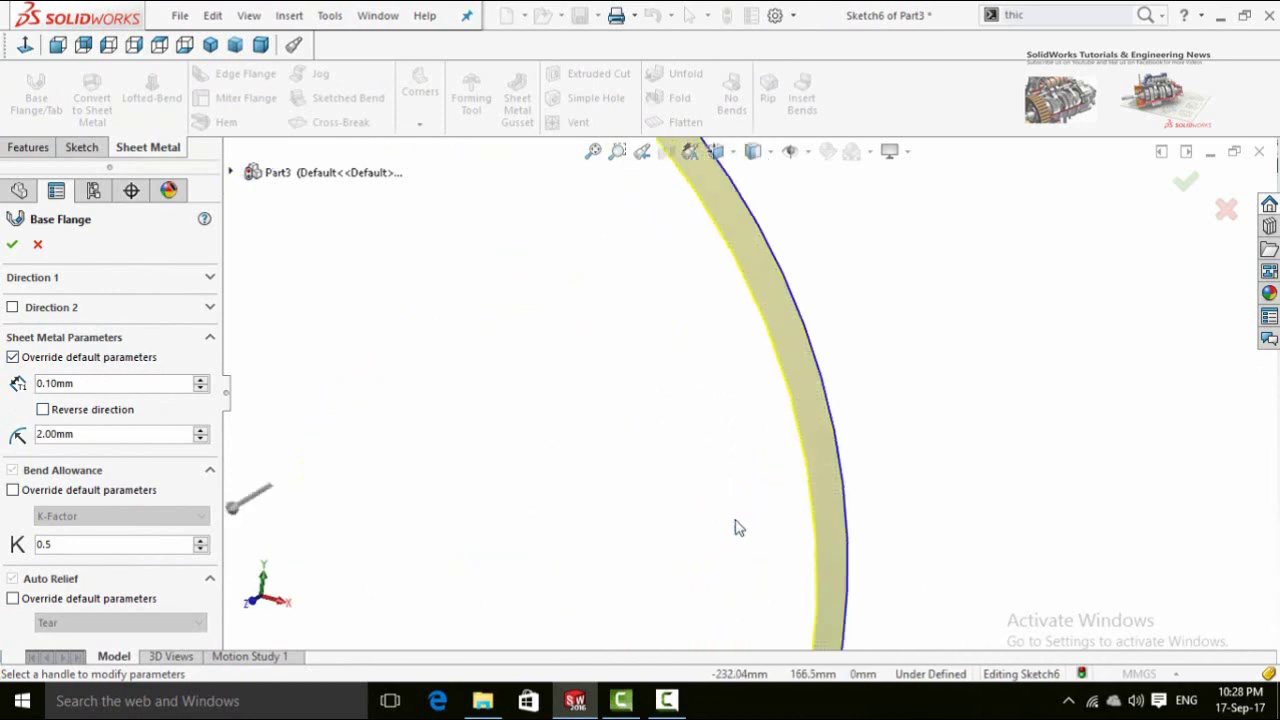
{"action": "middle_click_drag", "start_coordinate": [623, 329], "coordinate": [618, 398]}
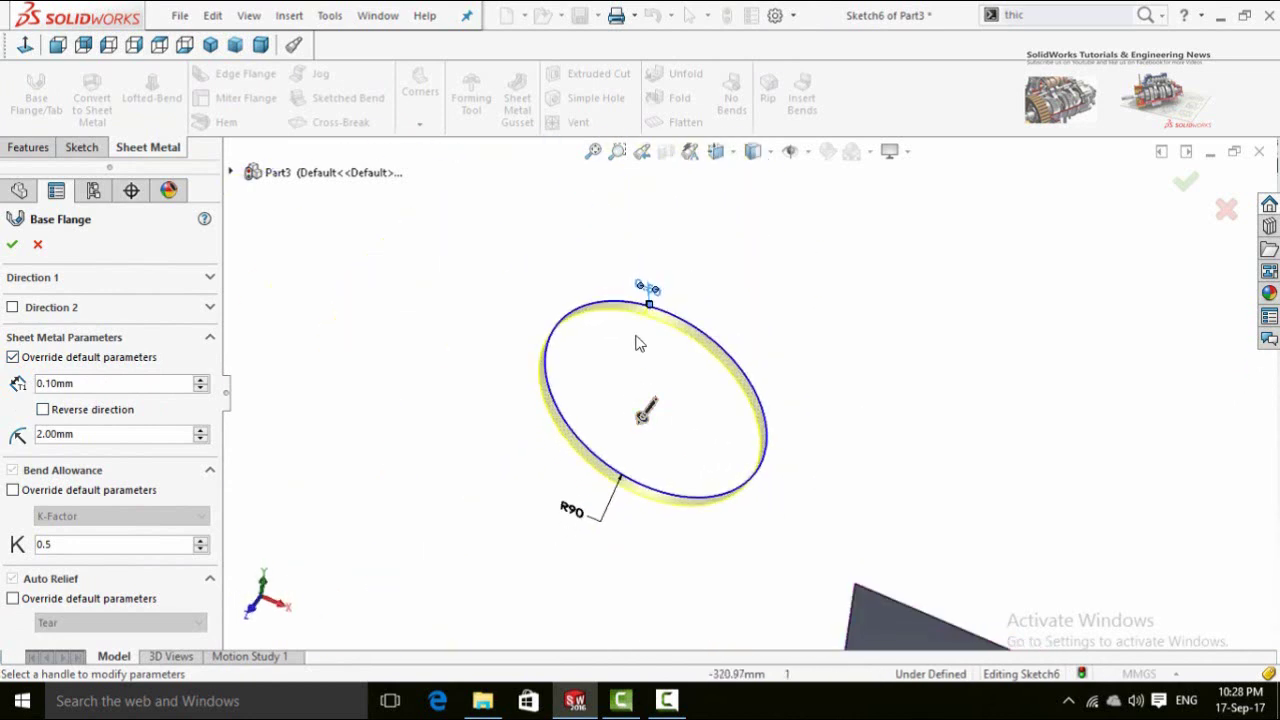
{"action": "scroll", "coordinate": [650, 335], "scroll_direction": "down", "scroll_amount": 4}
{"action": "scroll", "coordinate": [700, 306], "scroll_direction": "down", "scroll_amount": 3}
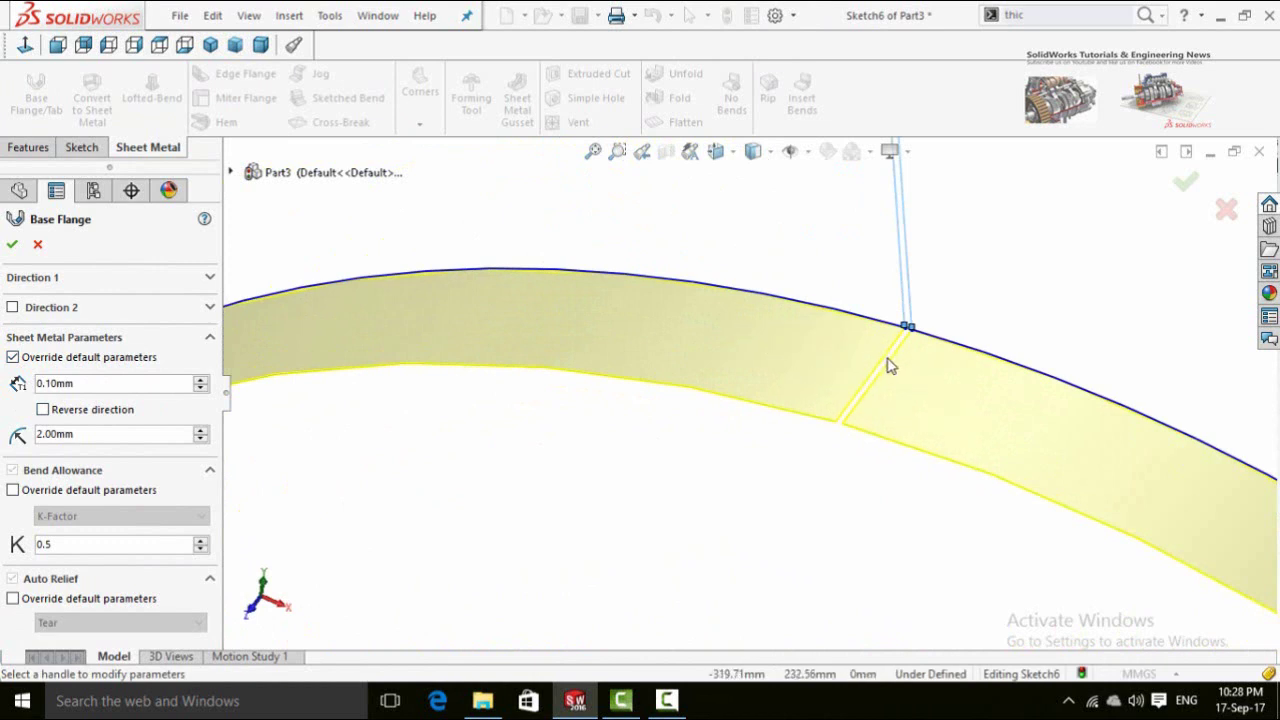
{"action": "scroll", "coordinate": [890, 366], "scroll_direction": "down", "scroll_amount": 2}
{"action": "scroll", "coordinate": [883, 360], "scroll_direction": "down", "scroll_amount": 2}
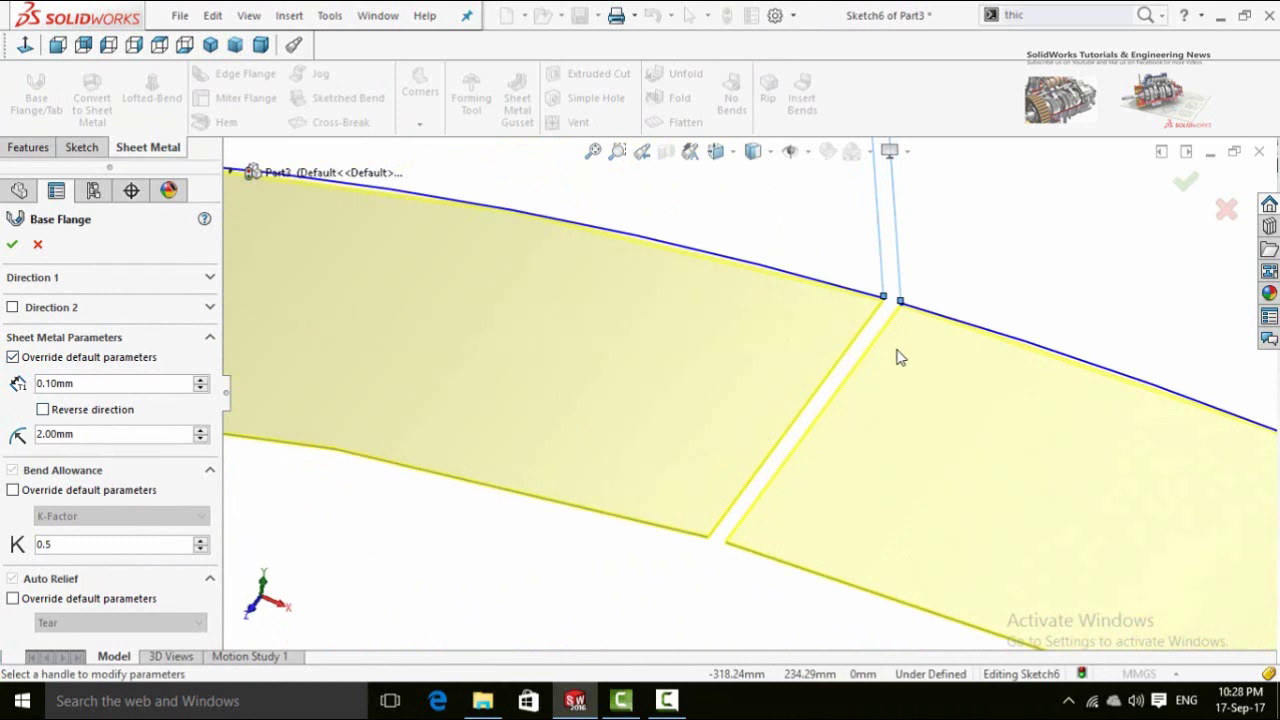
{"action": "scroll", "coordinate": [886, 365], "scroll_direction": "up", "scroll_amount": 3}
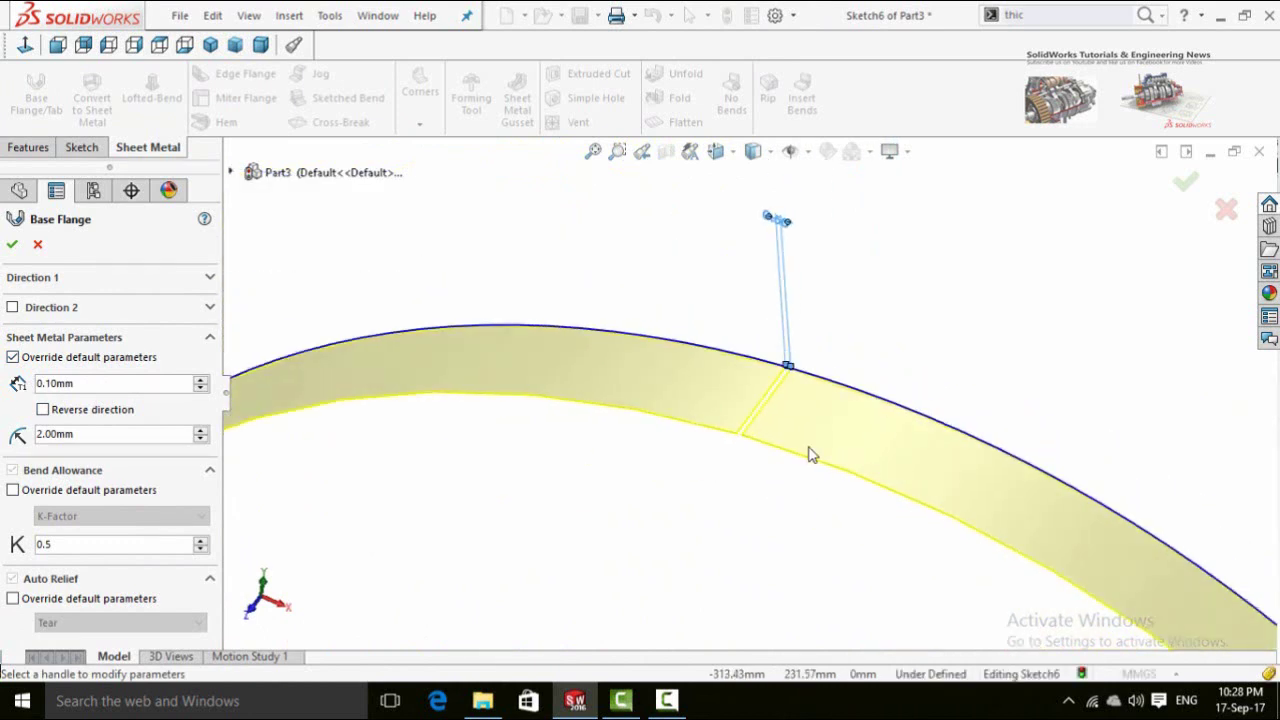
{"action": "scroll", "coordinate": [800, 420], "scroll_direction": "down", "scroll_amount": 3}
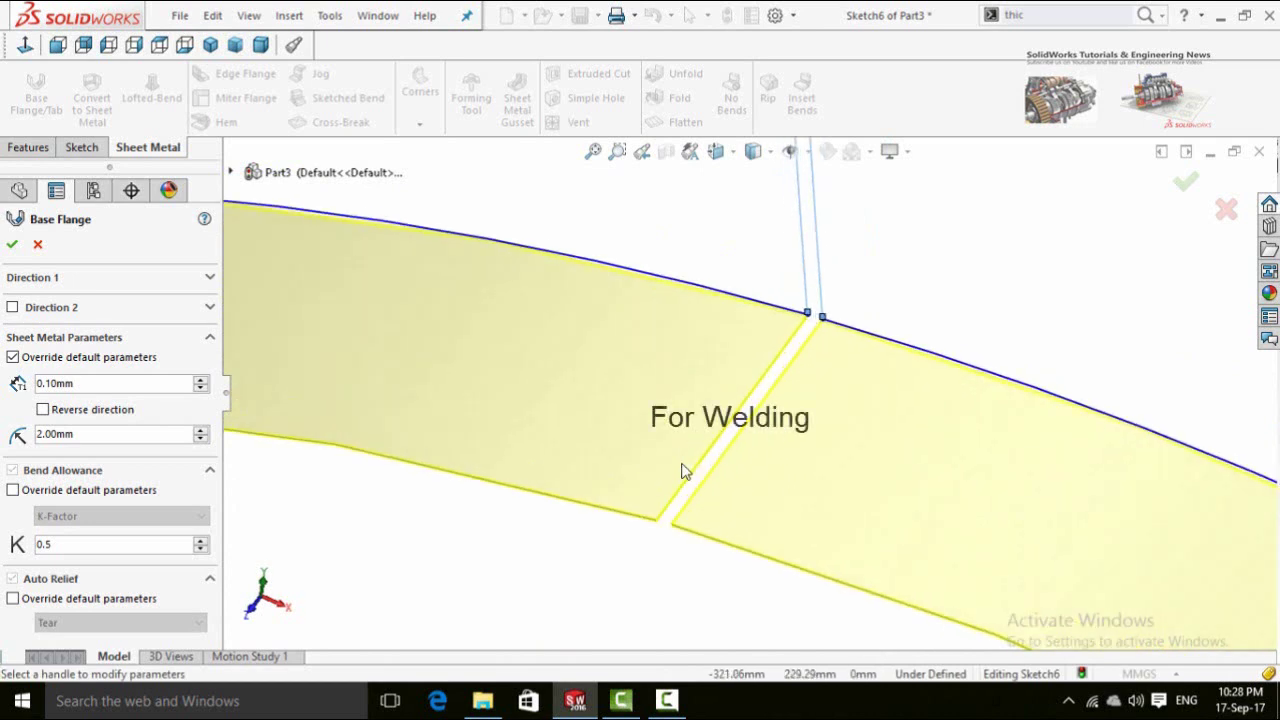
{"action": "scroll", "coordinate": [700, 477], "scroll_direction": "up", "scroll_amount": 3}
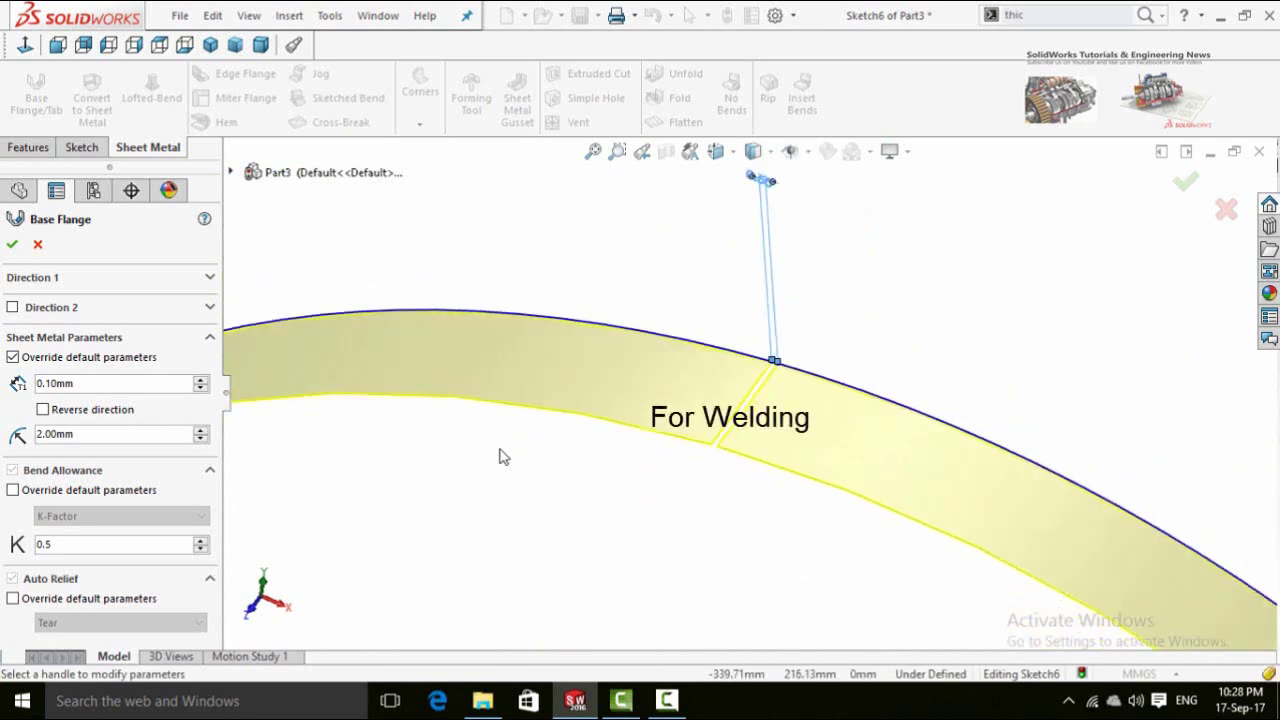
{"action": "middle_click_drag", "start_coordinate": [500, 451], "coordinate": [290, 428]}
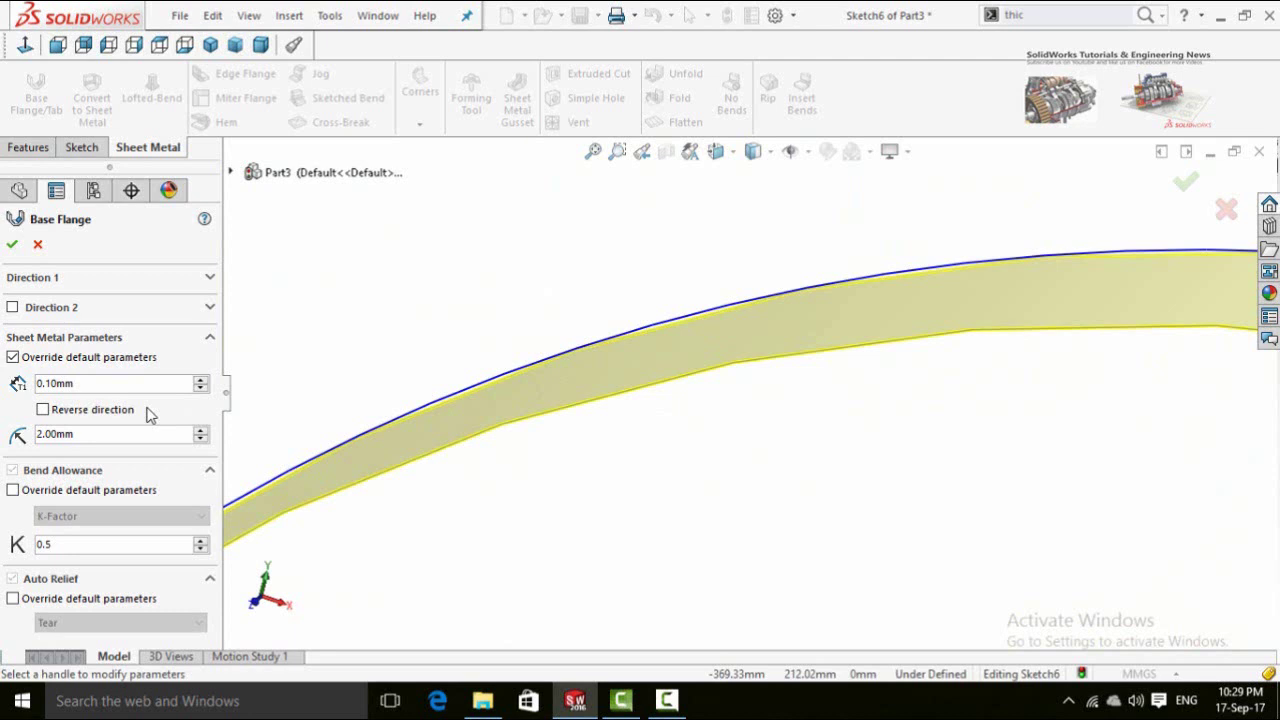
Try a sheet thickness of 4 mm on the ring-shaped base flange
{"action": "left_click", "coordinate": [105, 382]}
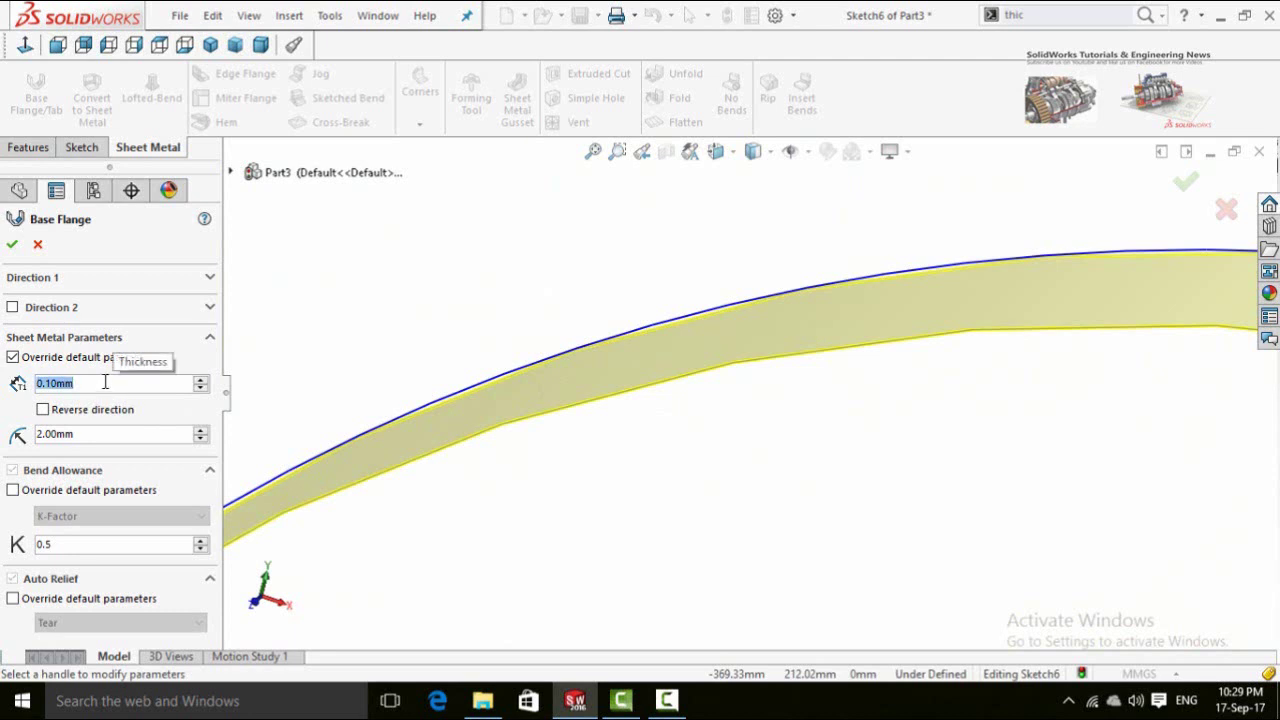
{"action": "type", "text": "4"}
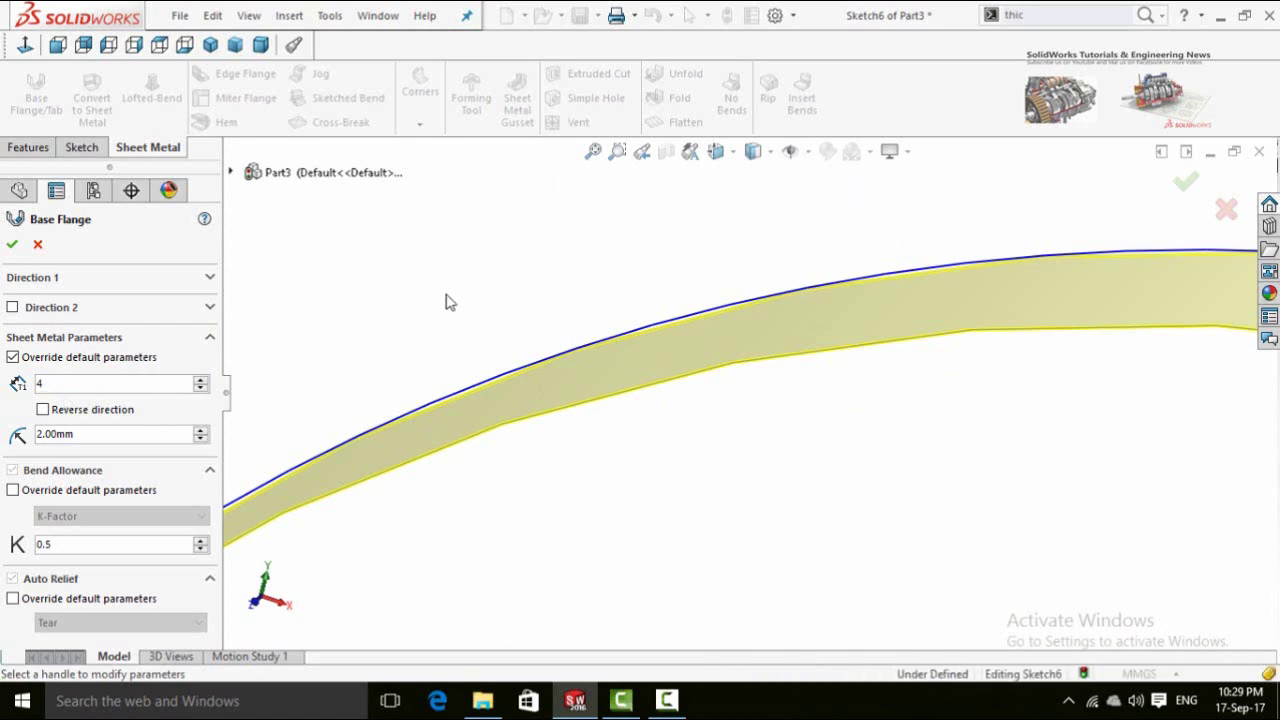
{"action": "key", "text": "Return"}
{"action": "scroll", "coordinate": [445, 312], "scroll_direction": "up", "scroll_amount": 3}
{"action": "middle_click_drag", "start_coordinate": [538, 350], "coordinate": [575, 275]}
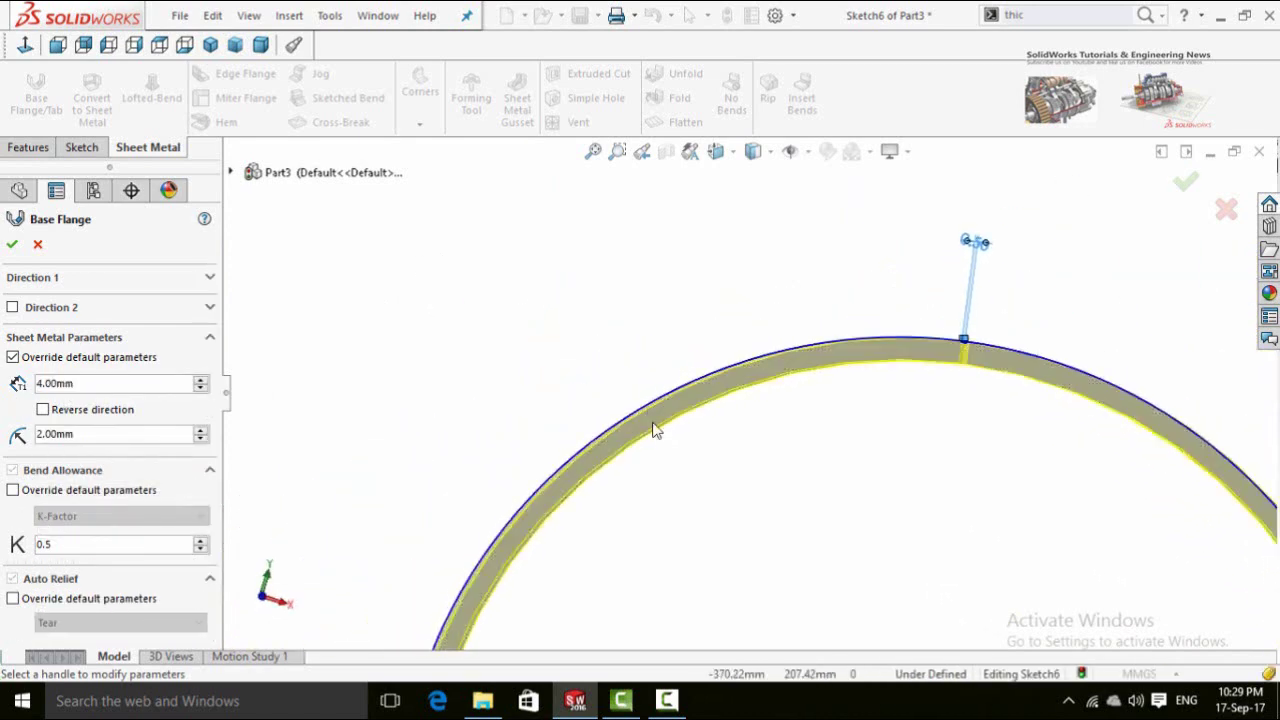
Set the ring flange's sheet thickness to 0.3 mm, leaving the thickness direction unreversed
{"action": "double_click", "coordinate": [119, 383]}
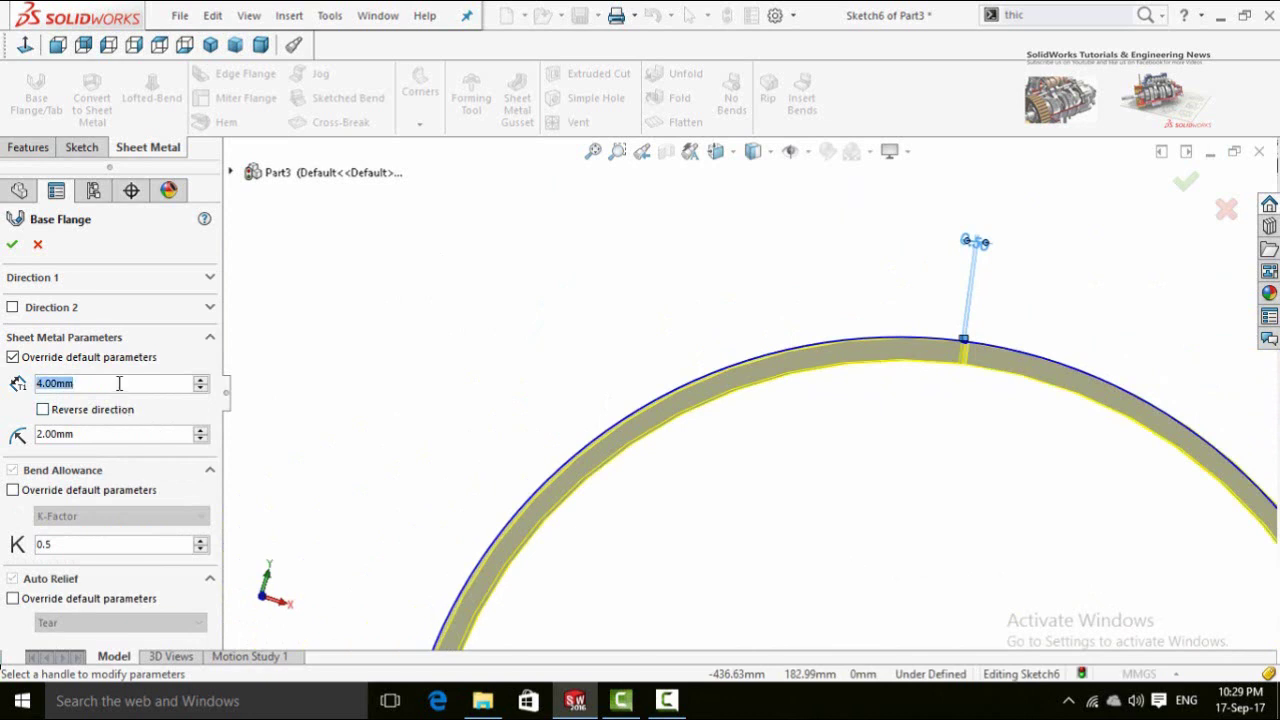
{"action": "type", "text": "0"}
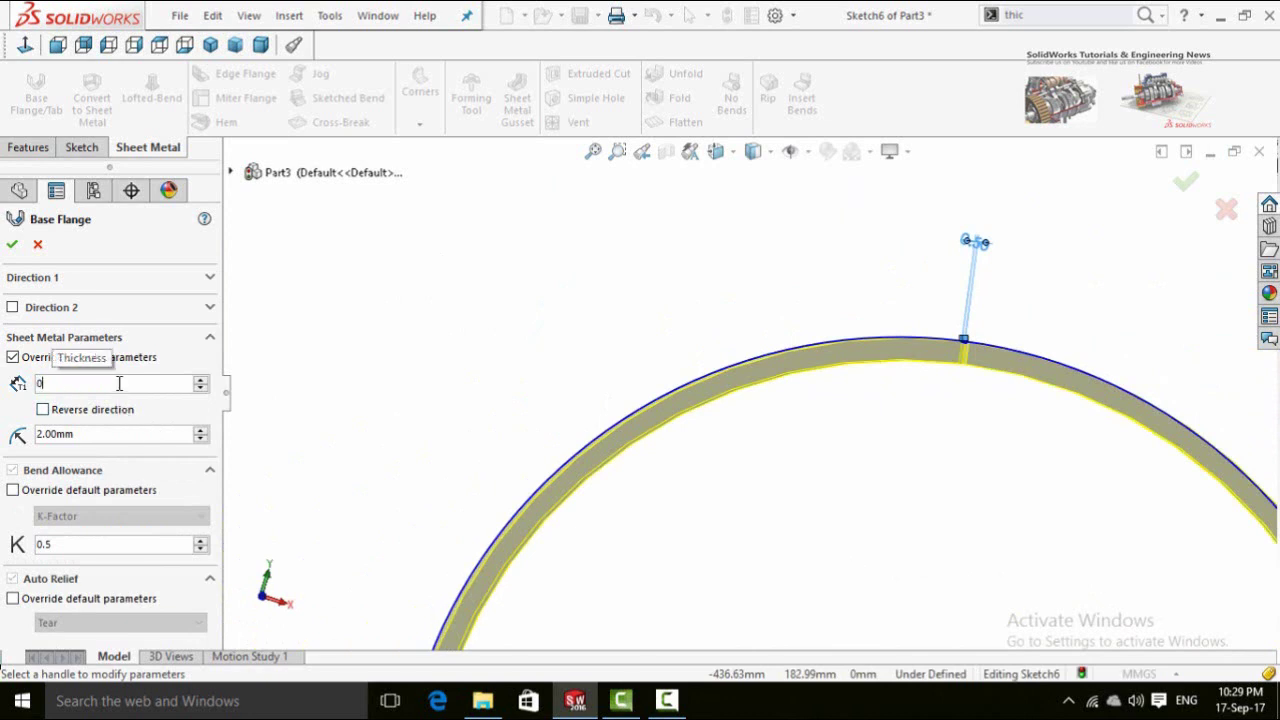
{"action": "type", "text": ".3"}
{"action": "key", "text": "Return"}
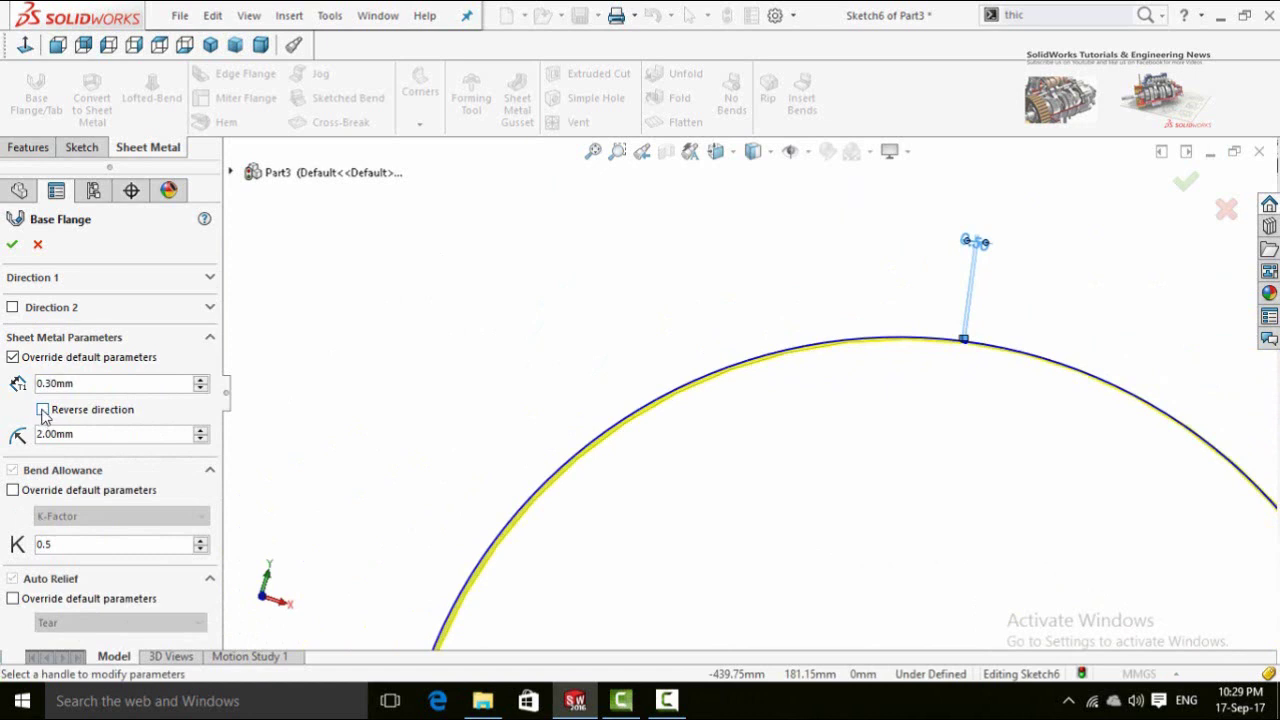
{"action": "left_click", "coordinate": [43, 411]}
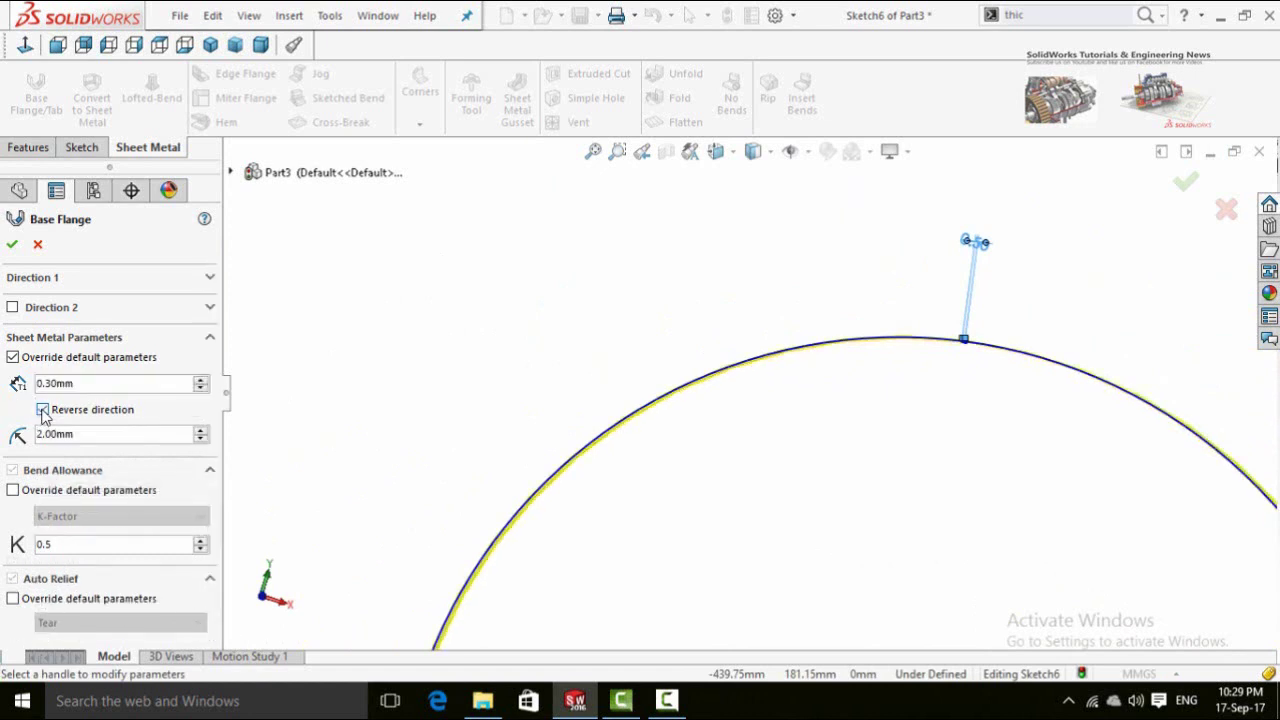
{"action": "left_click", "coordinate": [43, 410]}
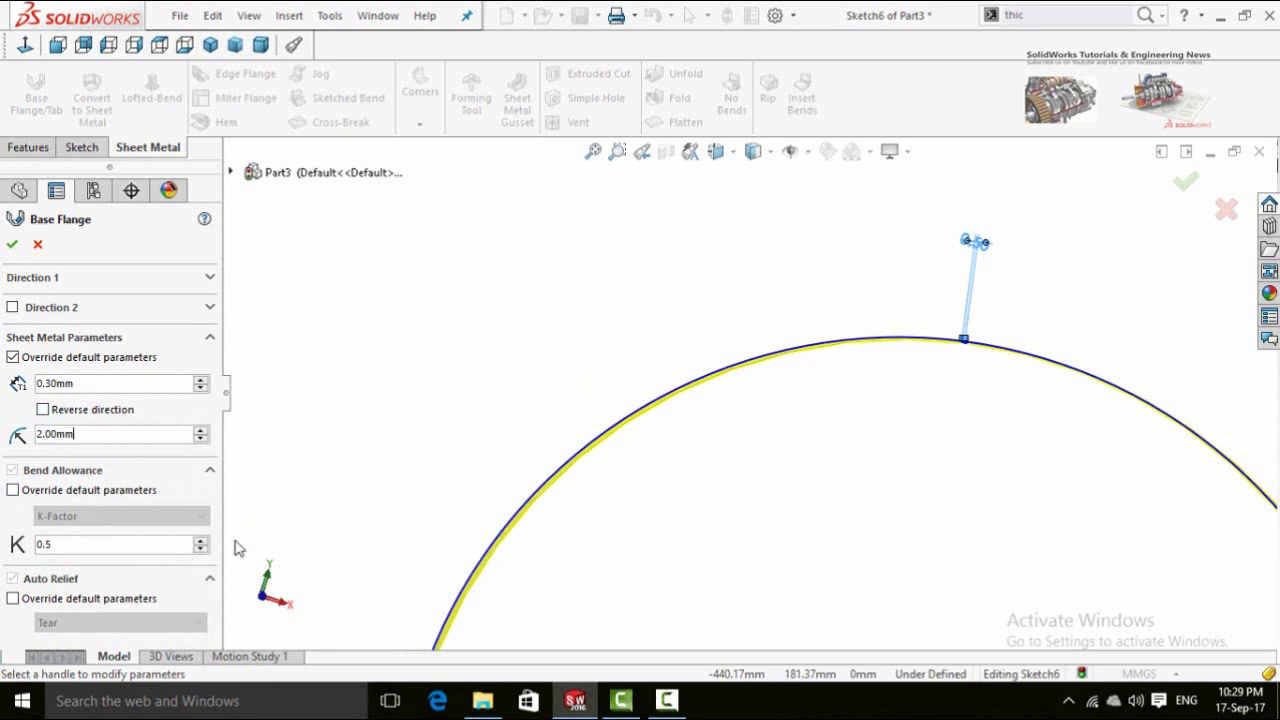
Set the ring flange's blind depth in Direction 1 to 50 mm and create the flange
{"action": "scroll", "coordinate": [411, 491], "scroll_direction": "up", "scroll_amount": 5}
{"action": "middle_click_drag", "start_coordinate": [474, 434], "coordinate": [441, 452]}
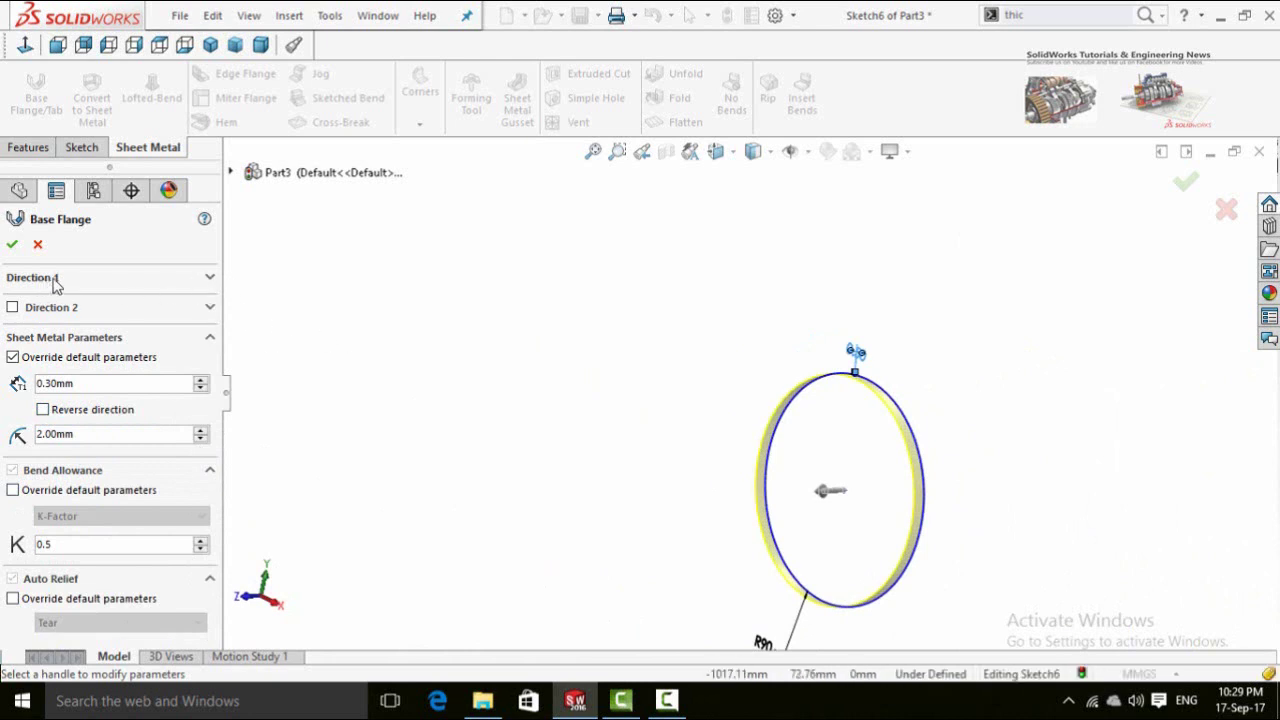
{"action": "left_click", "coordinate": [210, 279]}
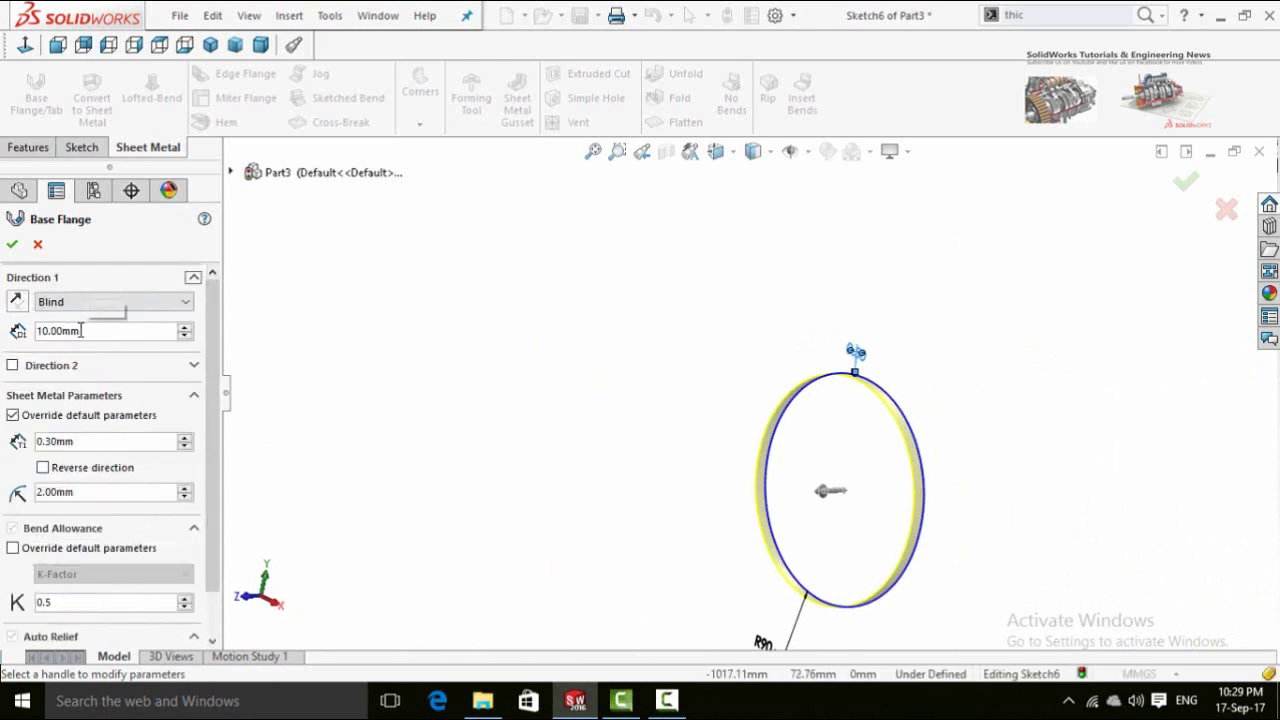
{"action": "mouse_move", "coordinate": [560, 485]}
{"action": "middle_mouse_down"}
{"action": "mouse_move", "coordinate": [500, 423]}
{"action": "mouse_move", "coordinate": [545, 500]}
{"action": "middle_mouse_up"}
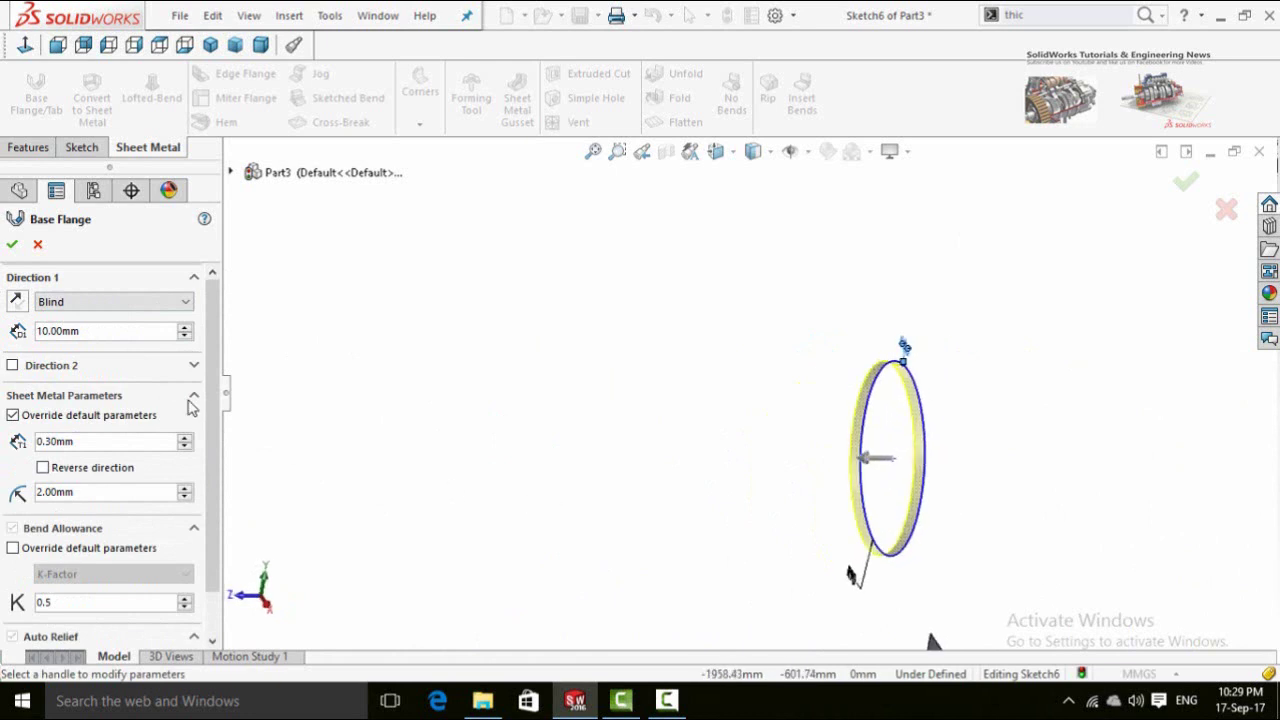
{"action": "left_click", "coordinate": [185, 327]}
{"action": "left_click", "coordinate": [185, 327]}
{"action": "left_click", "coordinate": [185, 327]}
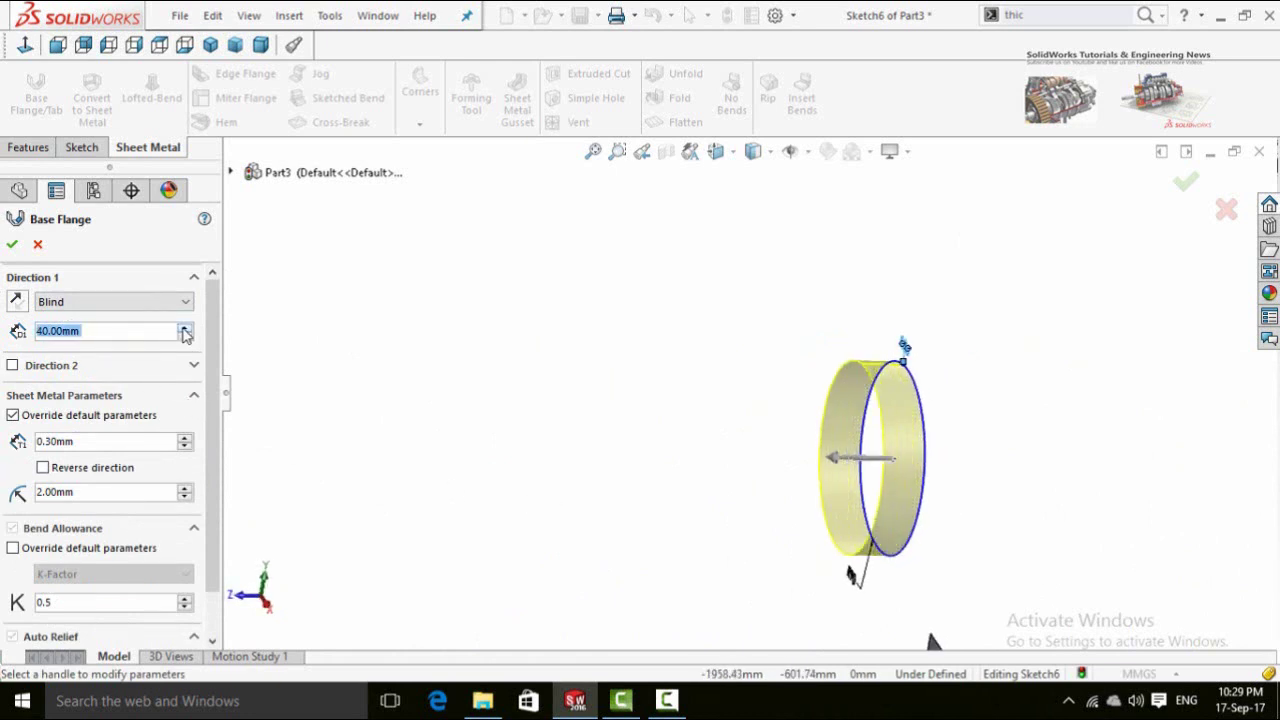
{"action": "left_click", "coordinate": [185, 327]}
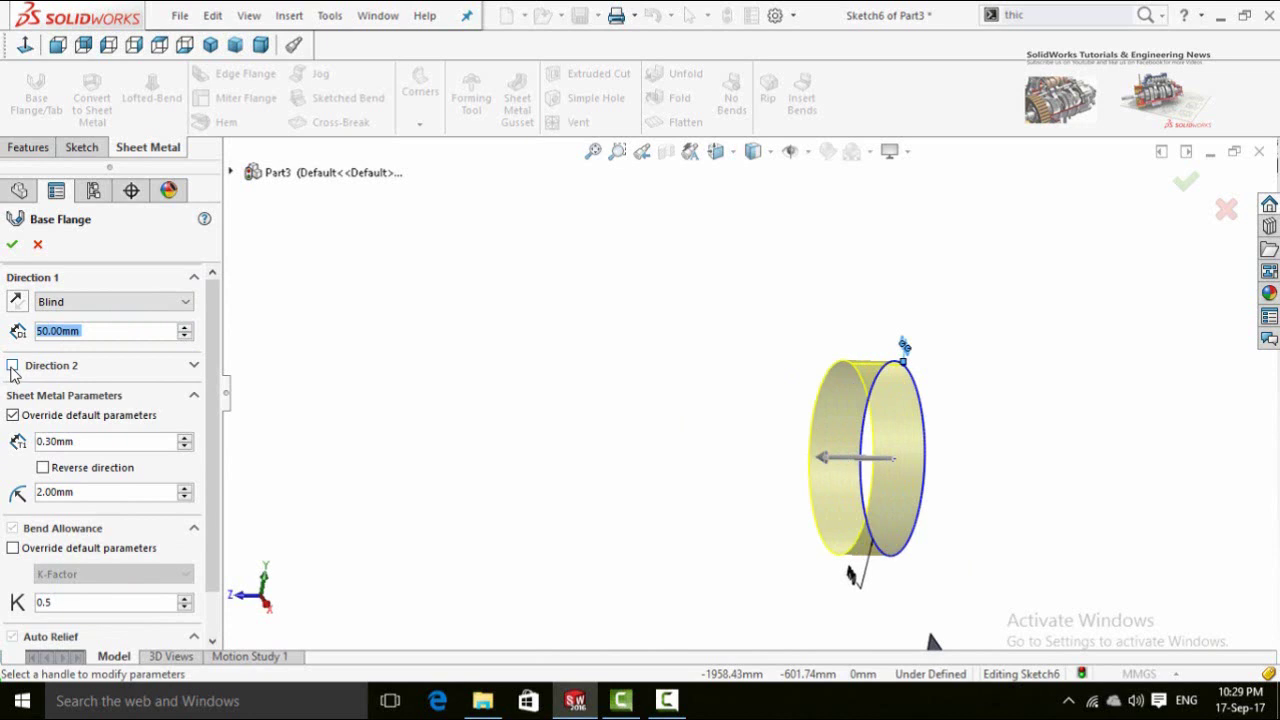
{"action": "left_click", "coordinate": [12, 244]}
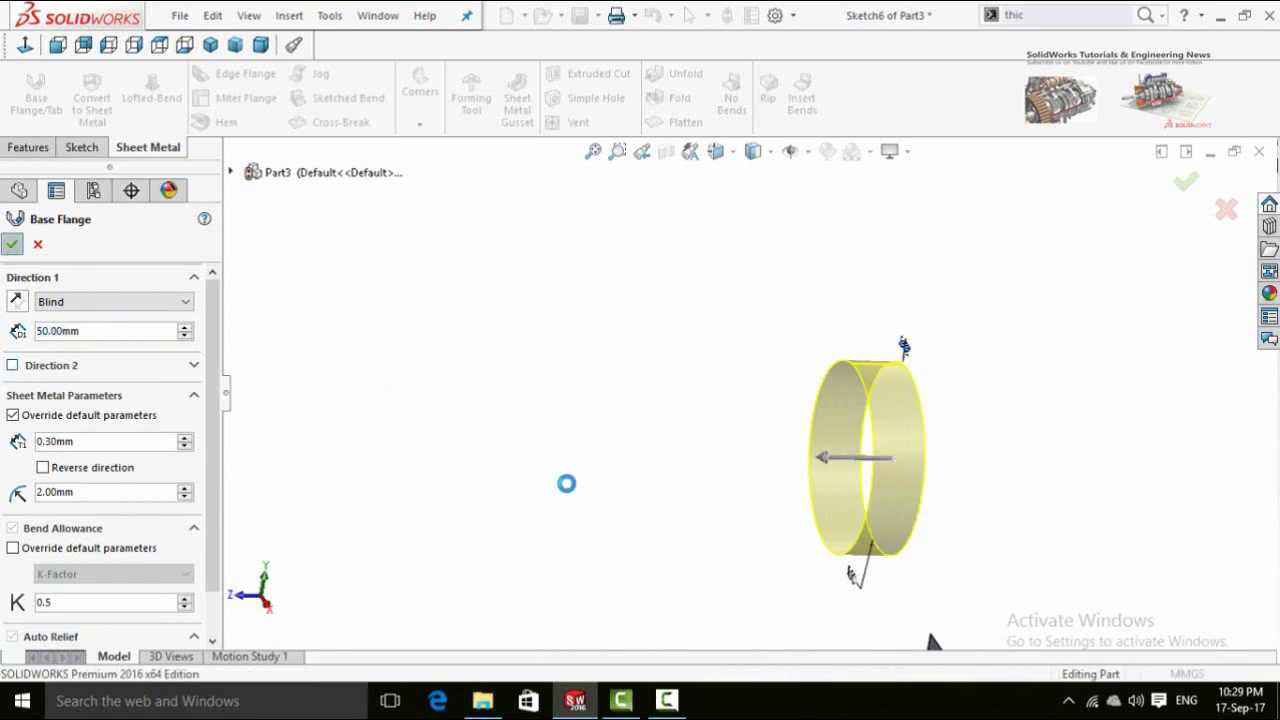
{"action": "scroll", "coordinate": [623, 481], "scroll_direction": "up", "scroll_amount": 3}
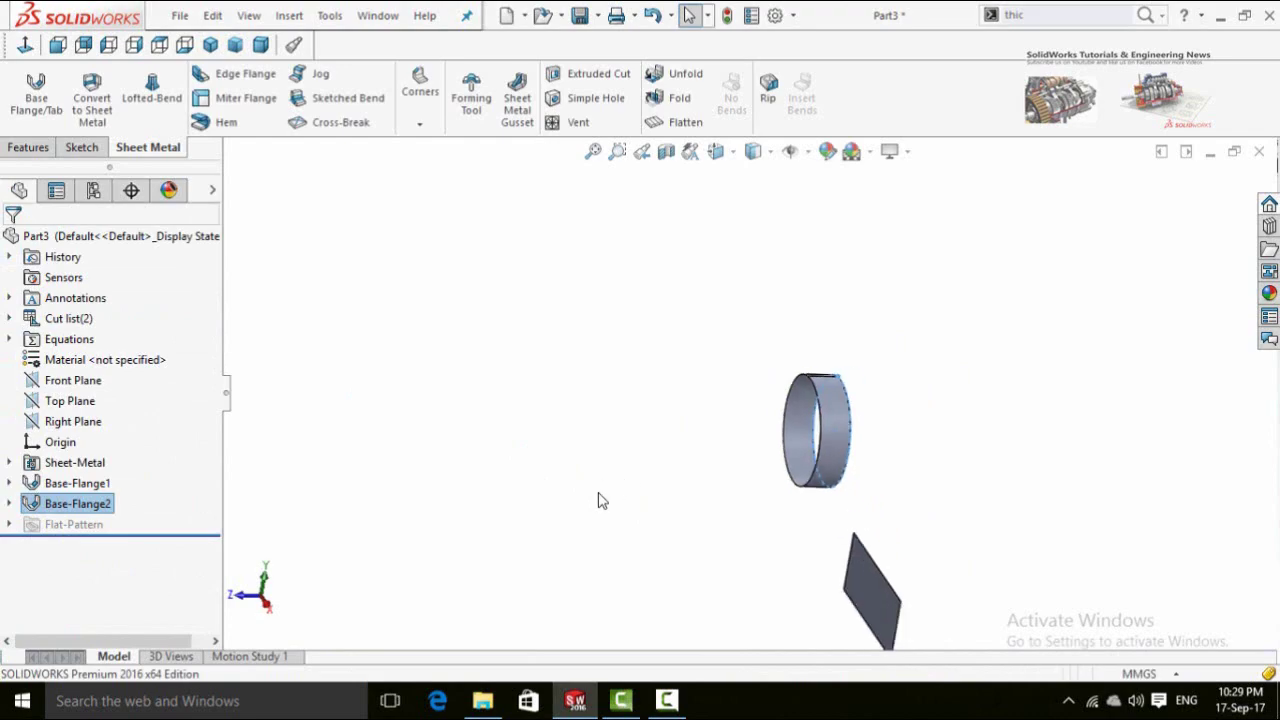